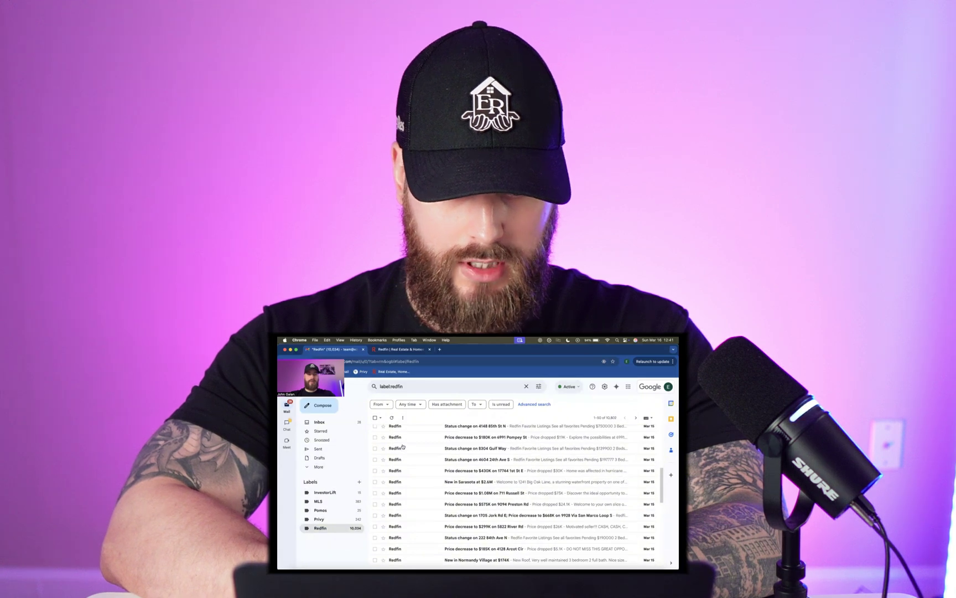
Switch from the Redfin alert emails to the Redfin site and review the account's saved searches
scroll(403, 446, "up", 5)
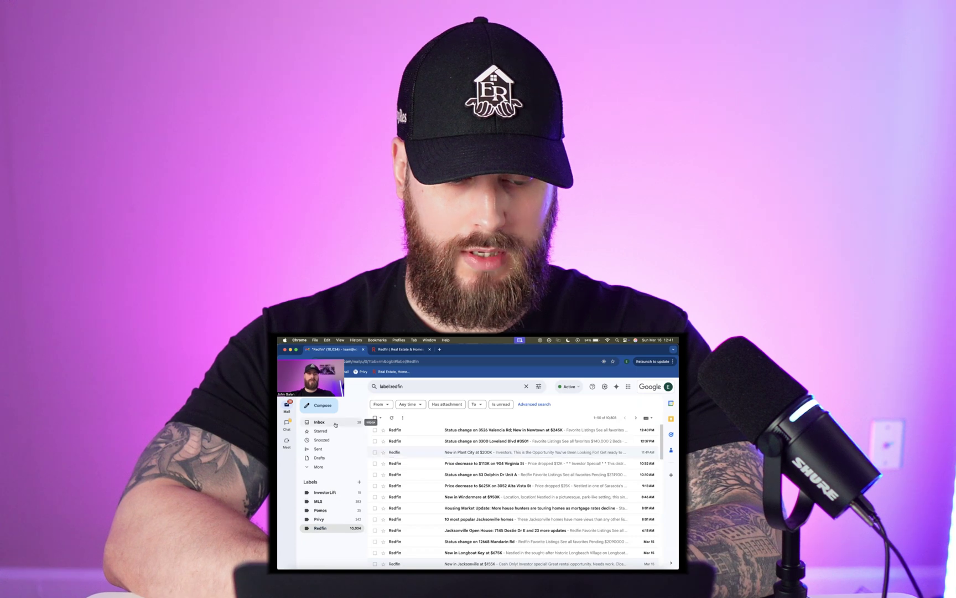
left_click(391, 350)
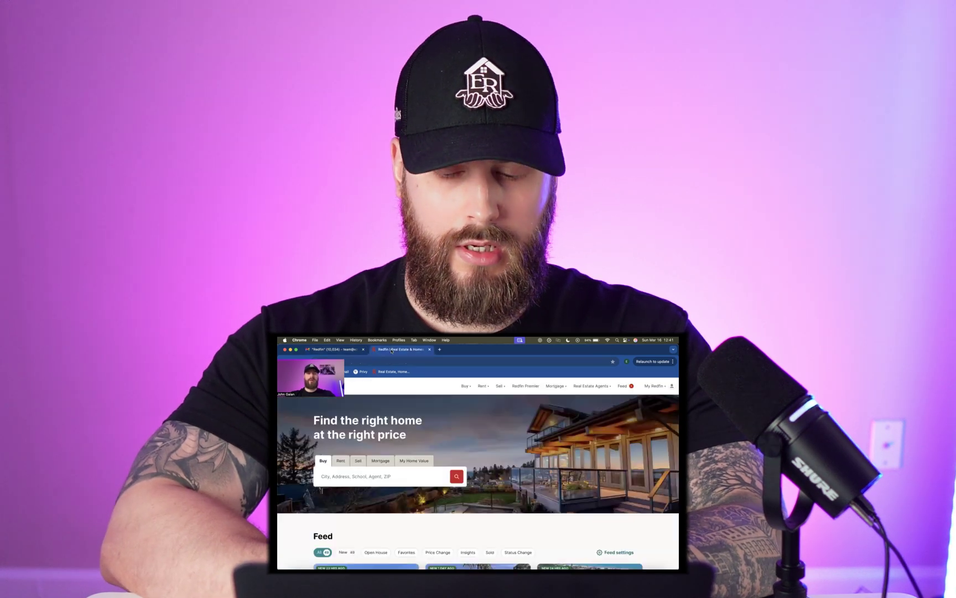
mouse_move(652, 387)
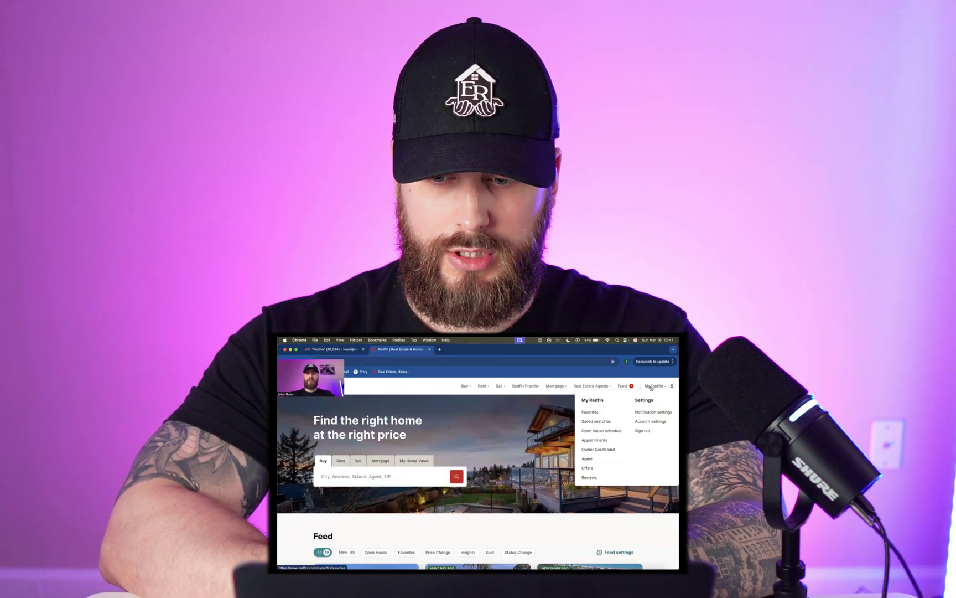
left_click(590, 423)
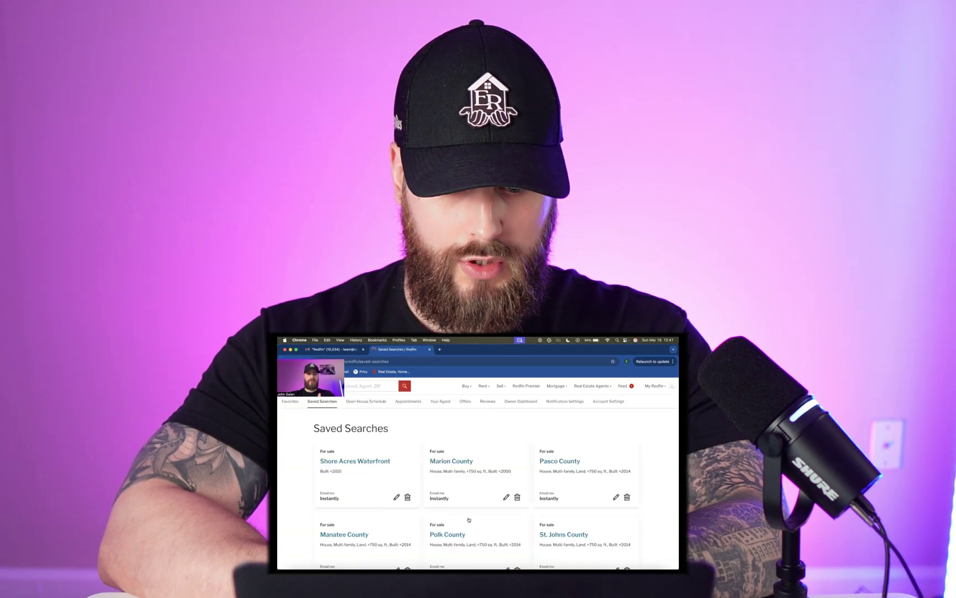
scroll(469, 519, "down", 15)
scroll(507, 471, "up", 15)
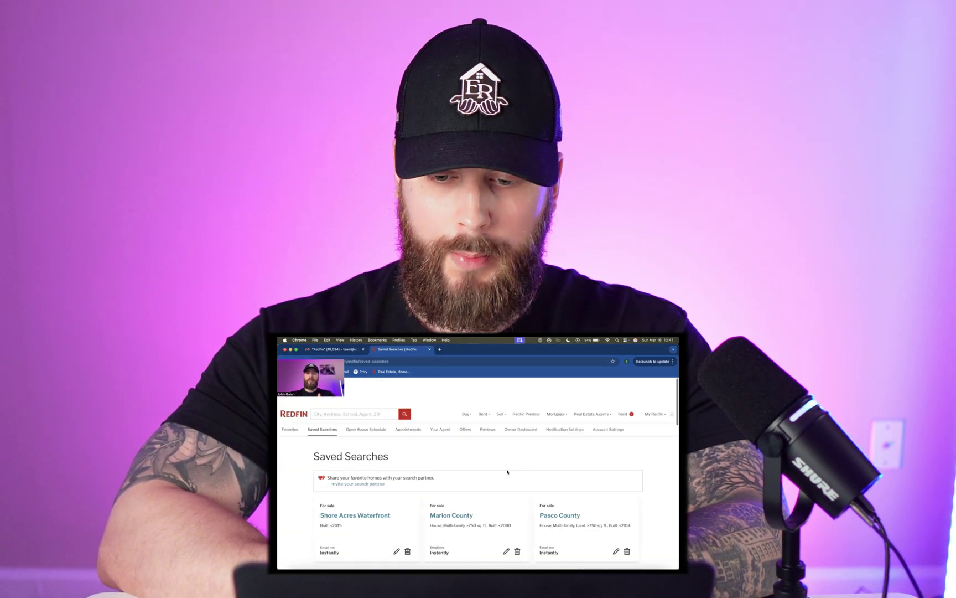
scroll(476, 454, "down", 1)
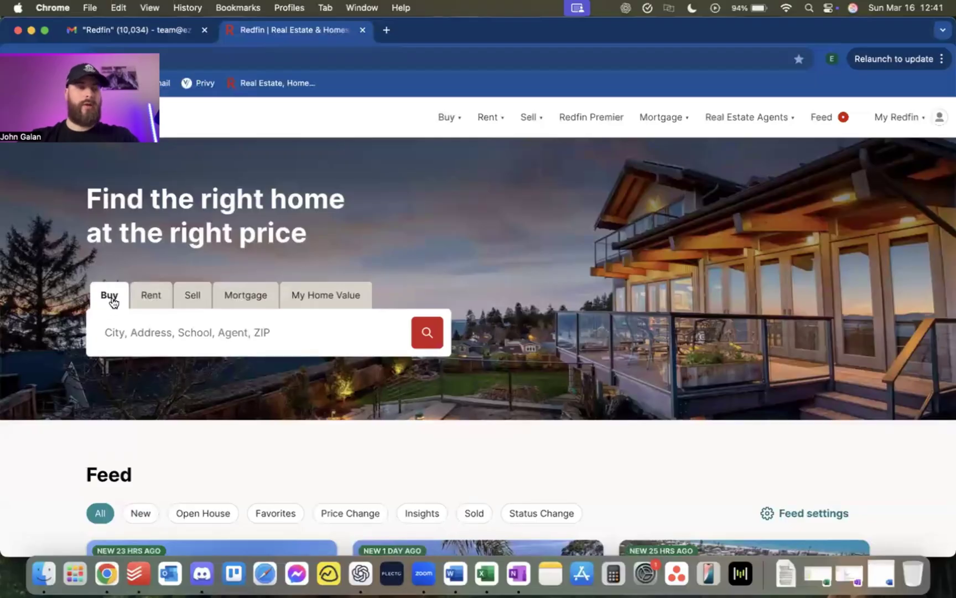
Search homes to buy in Duval County, FL, picking the Florida county from the suggested places
left_click(123, 333)
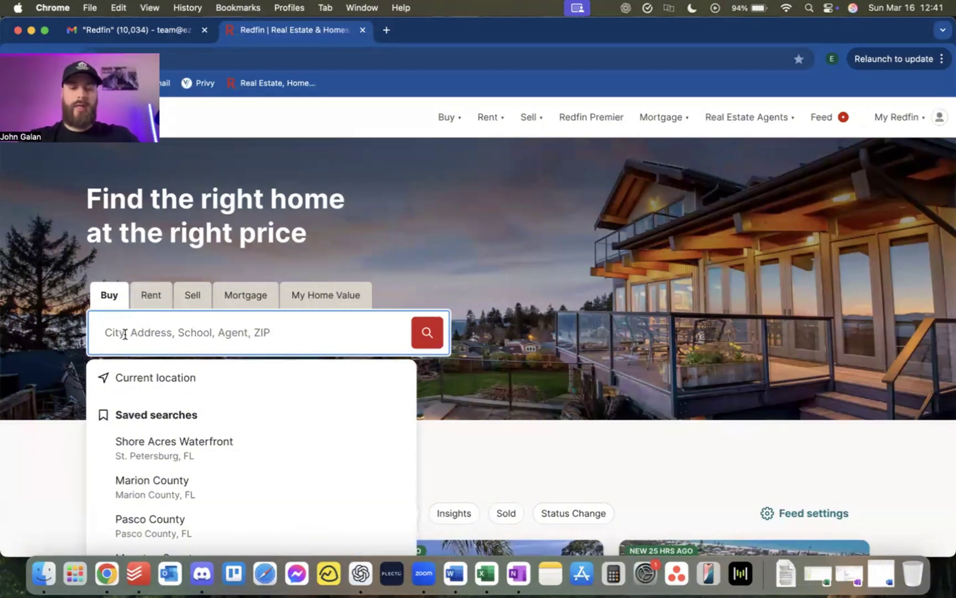
type("duval")
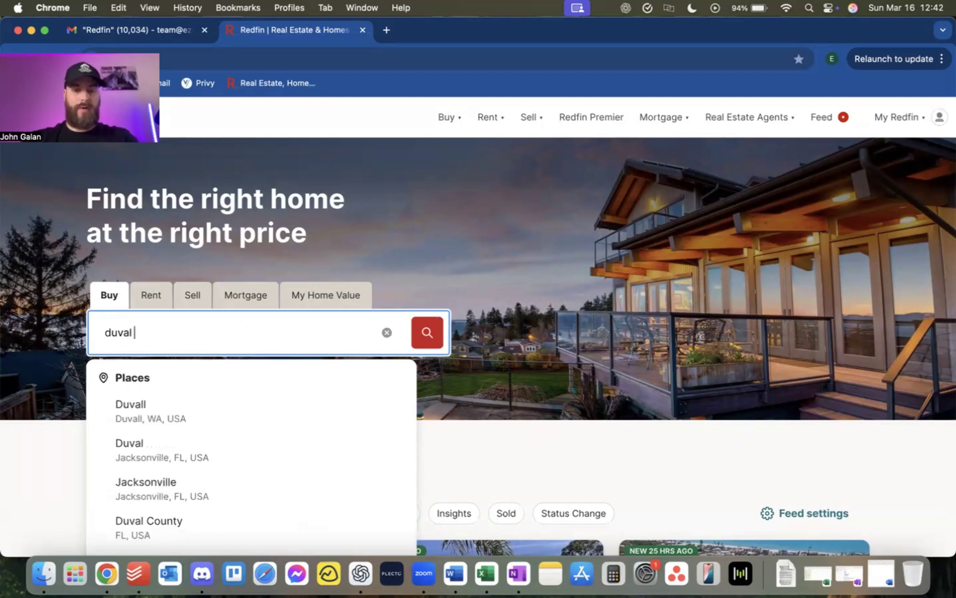
type(" coun")
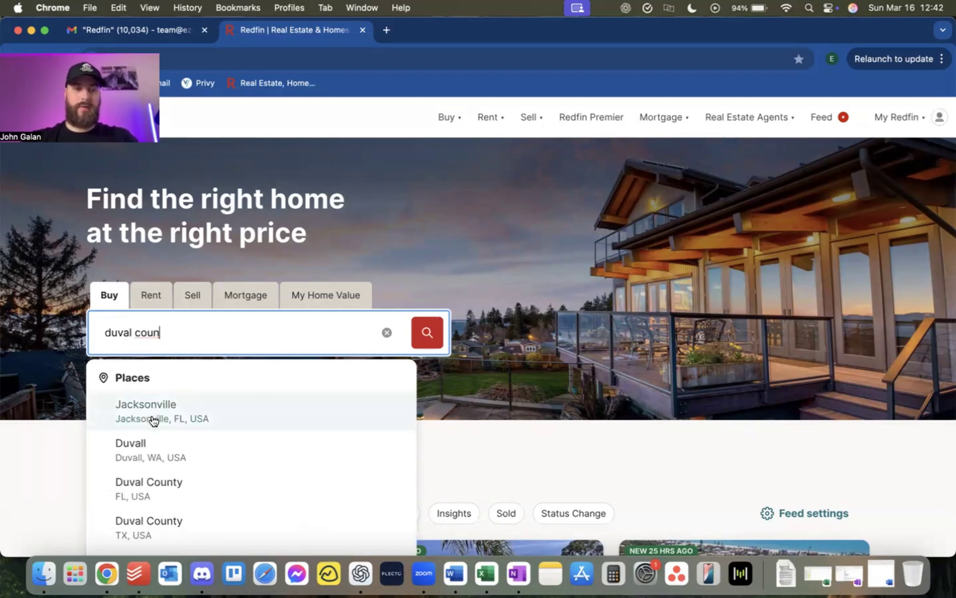
left_click(156, 487)
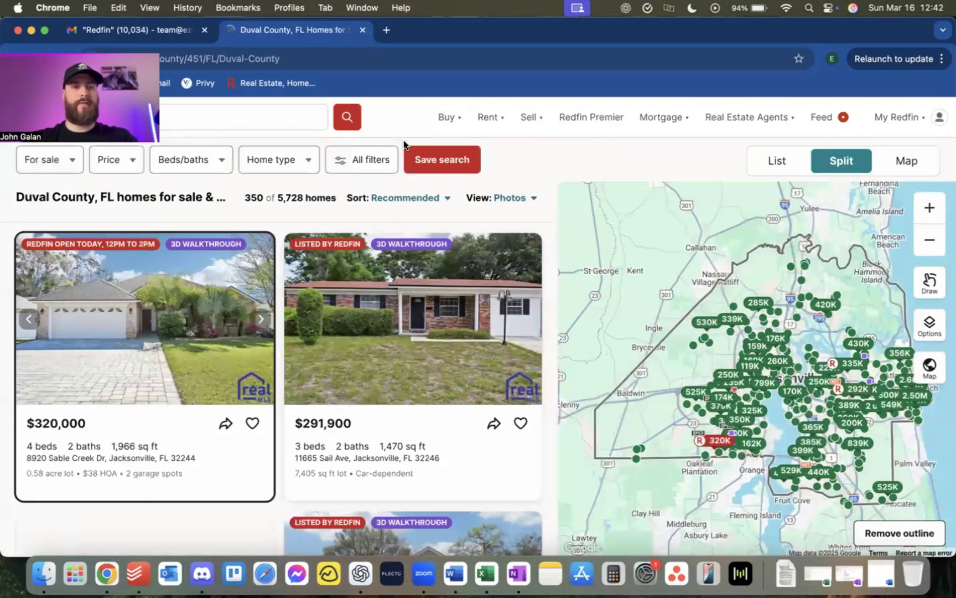
Open the full set of search filters and limit the home type to House and Land
left_click(363, 159)
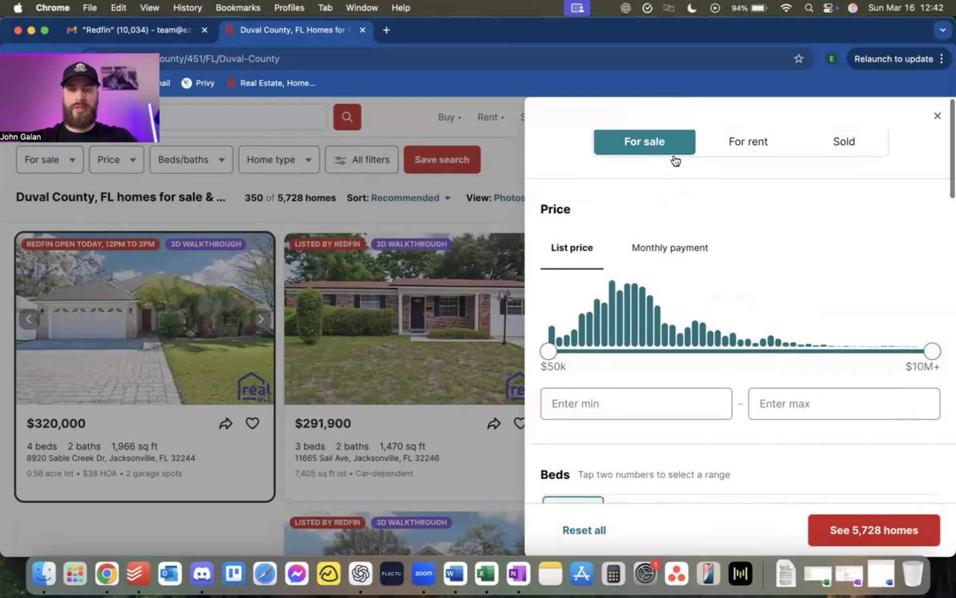
scroll(674, 160, "down", 5)
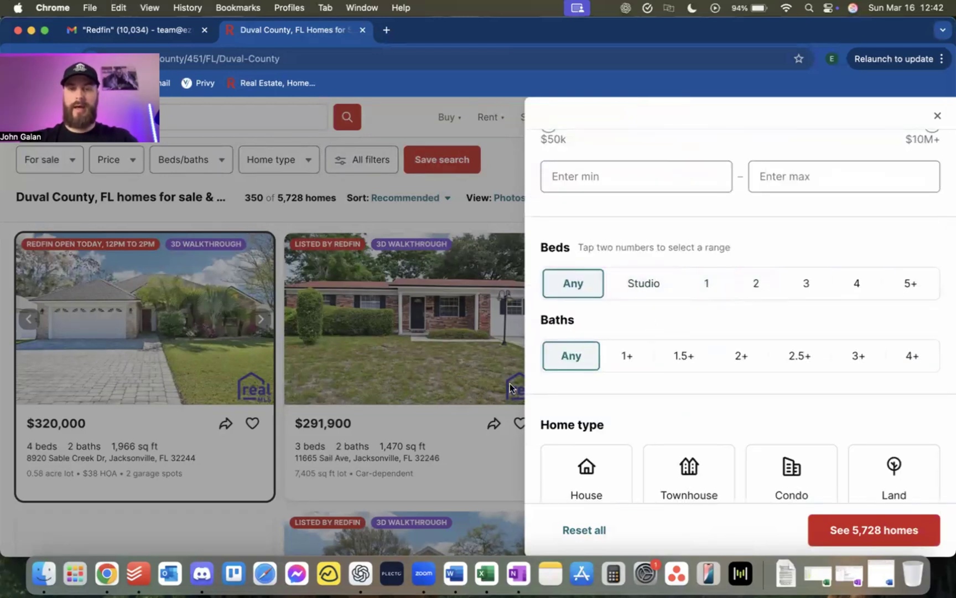
scroll(606, 332, "down", 5)
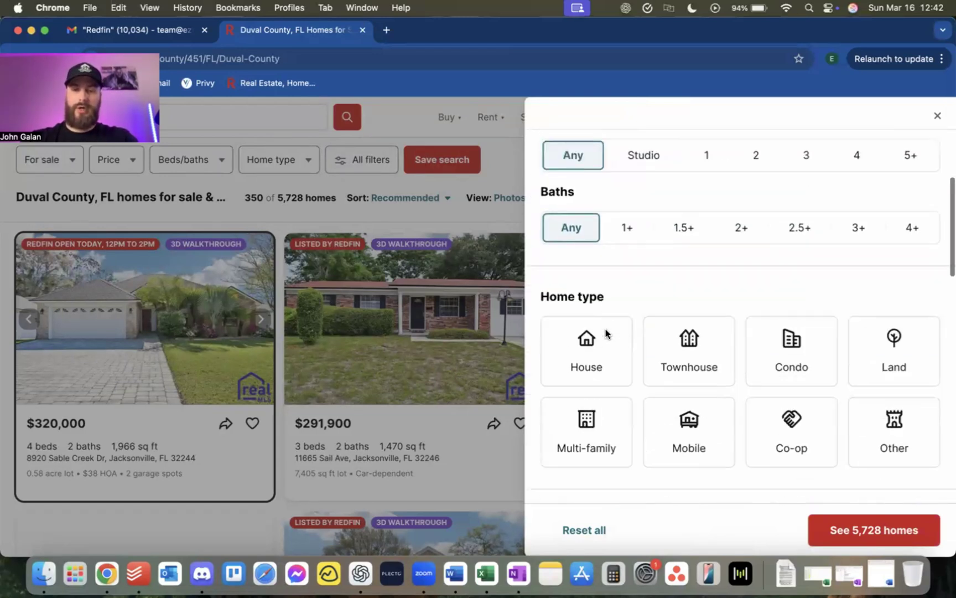
scroll(664, 304, "down", 2)
left_click(572, 266)
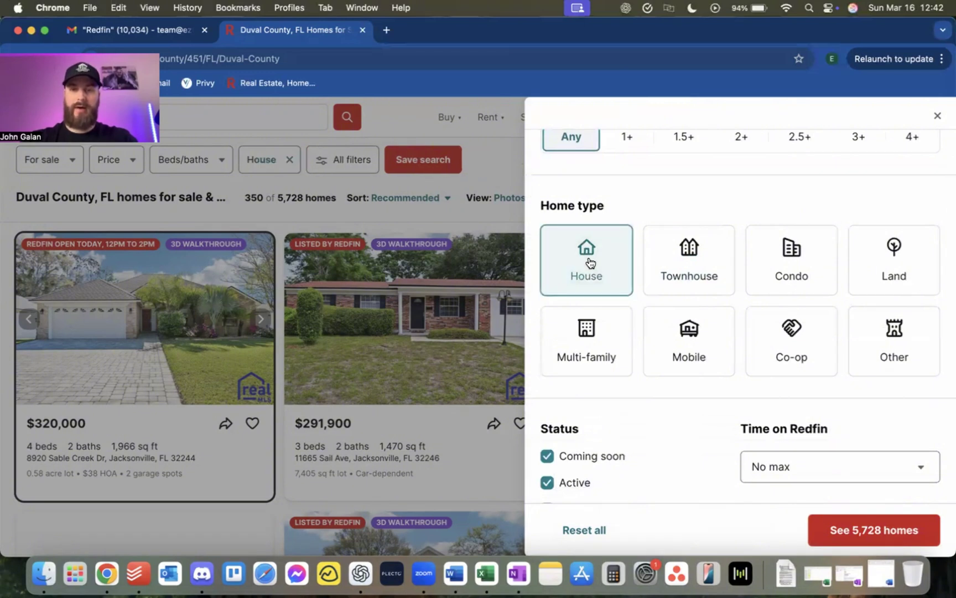
left_click(916, 268)
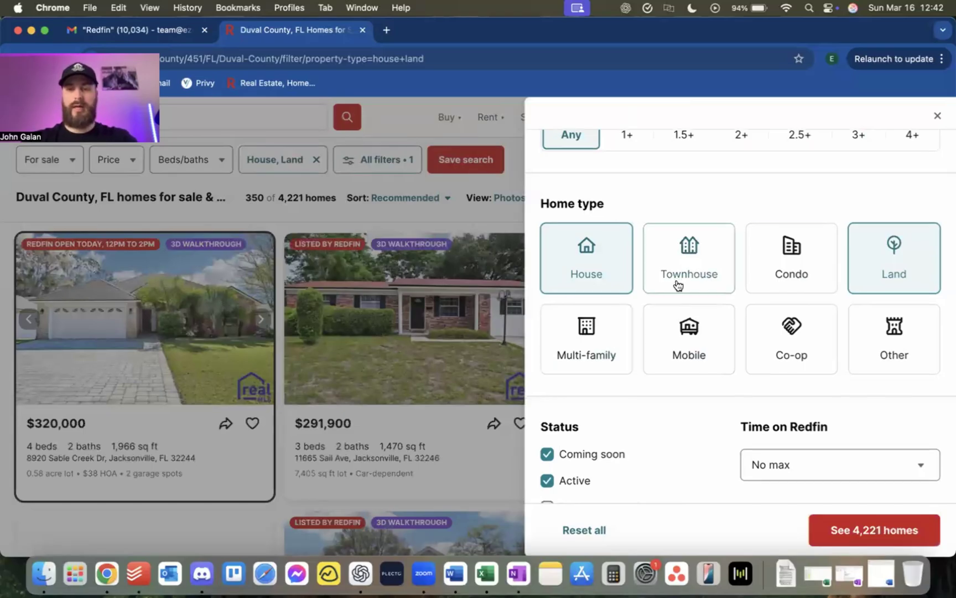
Include under contract/pending listings in the status filter and look through the Time on Redfin options
scroll(676, 284, "down", 3)
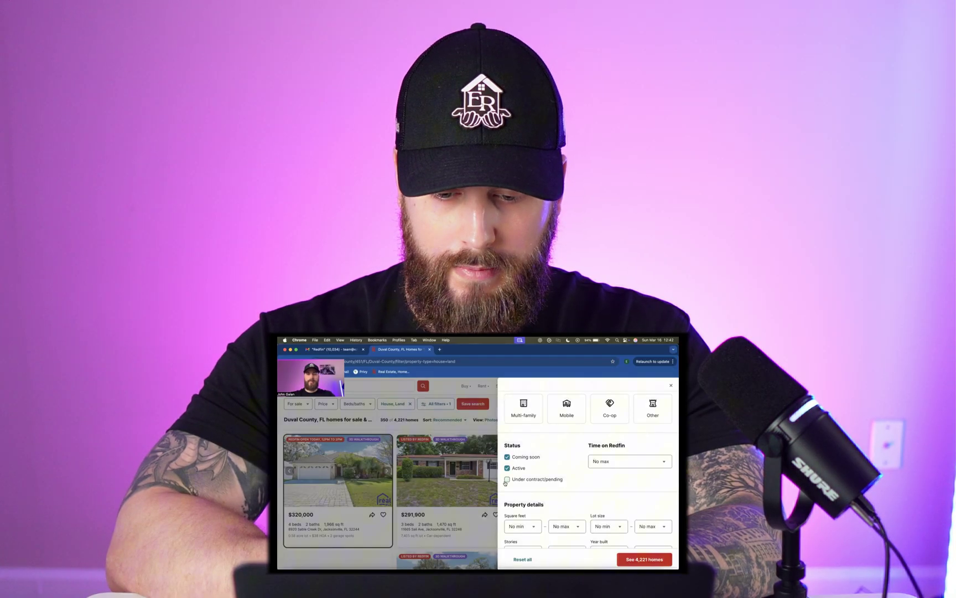
left_click(506, 479)
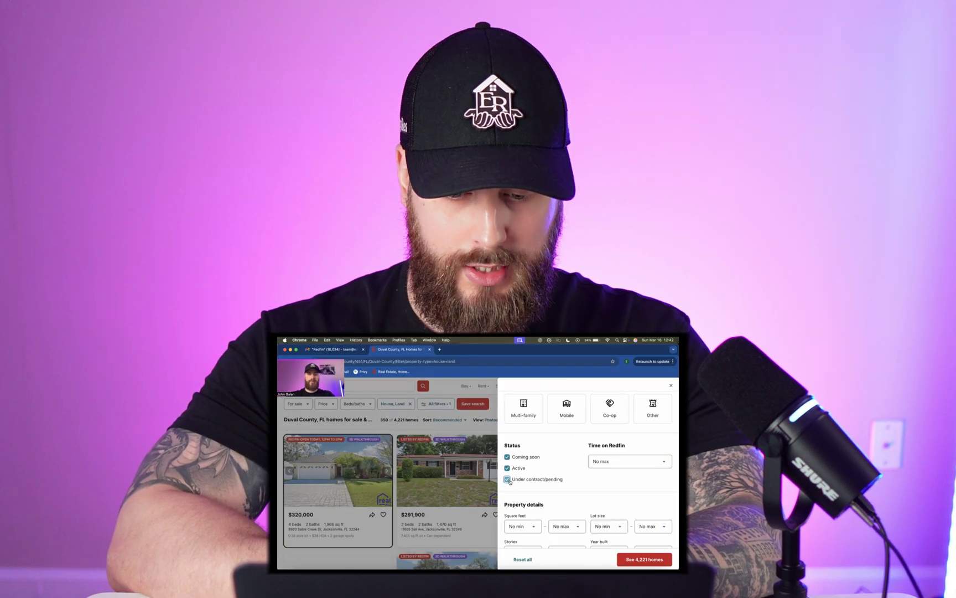
left_click(626, 461)
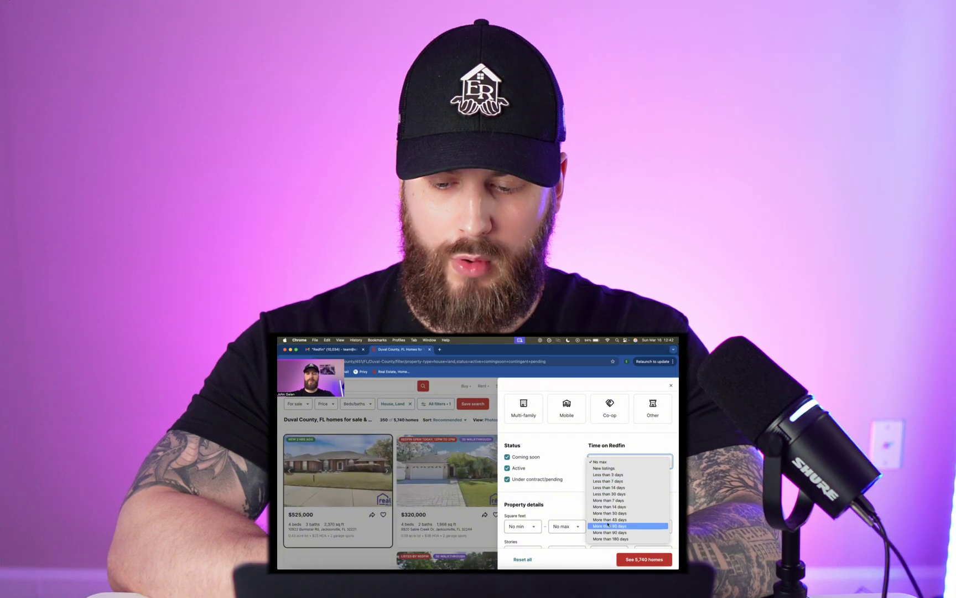
left_click(584, 460)
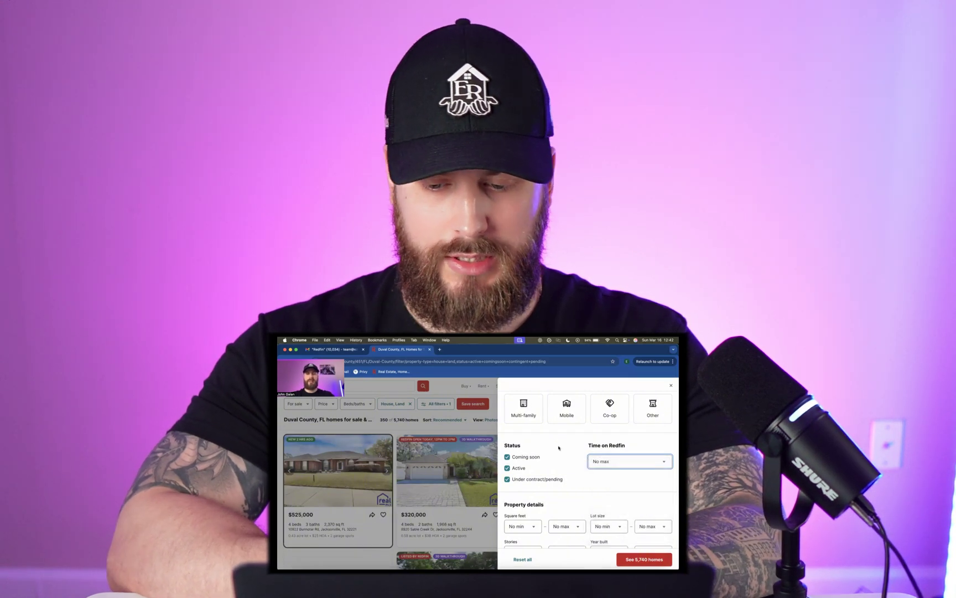
Set the minimum square footage to 750 in the property details
scroll(580, 465, "down", 3)
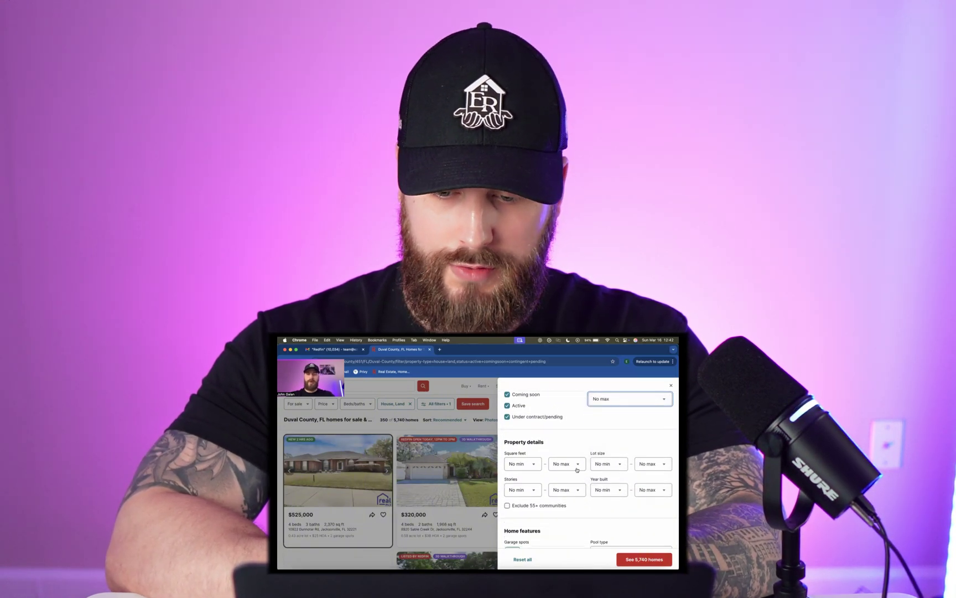
scroll(577, 469, "down", 1)
left_click(520, 447)
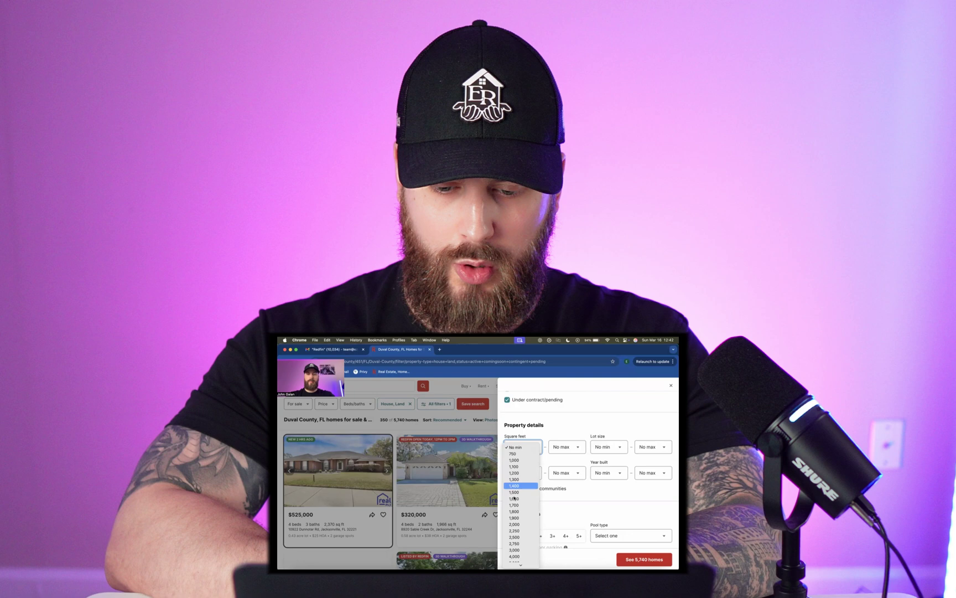
left_click(532, 448)
left_click(532, 447)
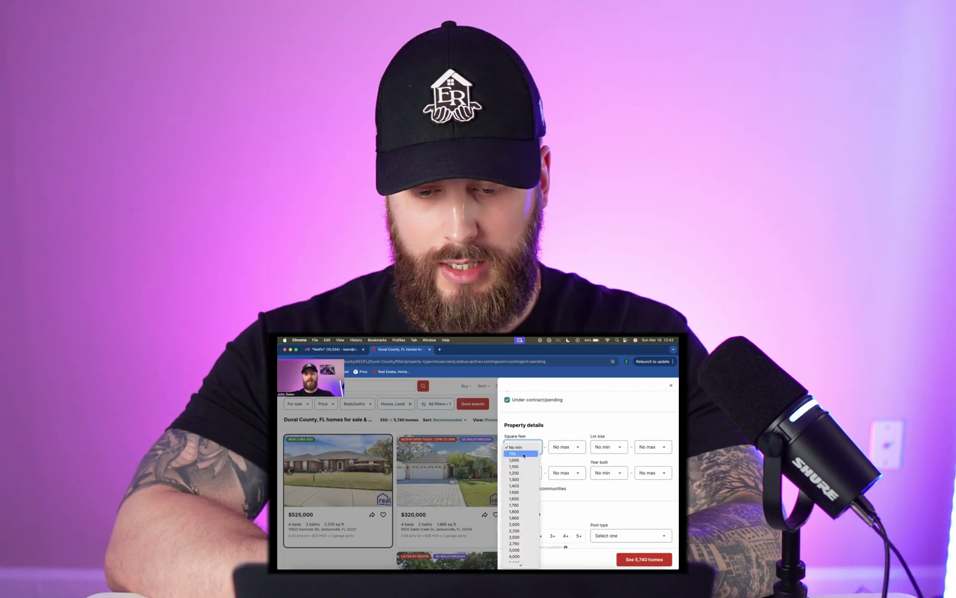
left_click(522, 453)
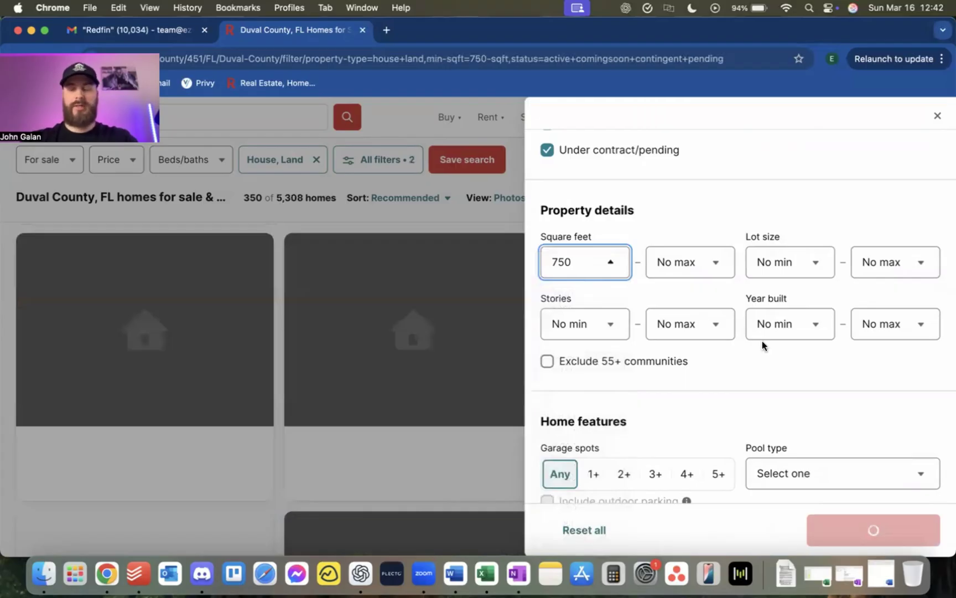
Set the maximum year built to 2010 and exclude 55+ communities
left_click(886, 327)
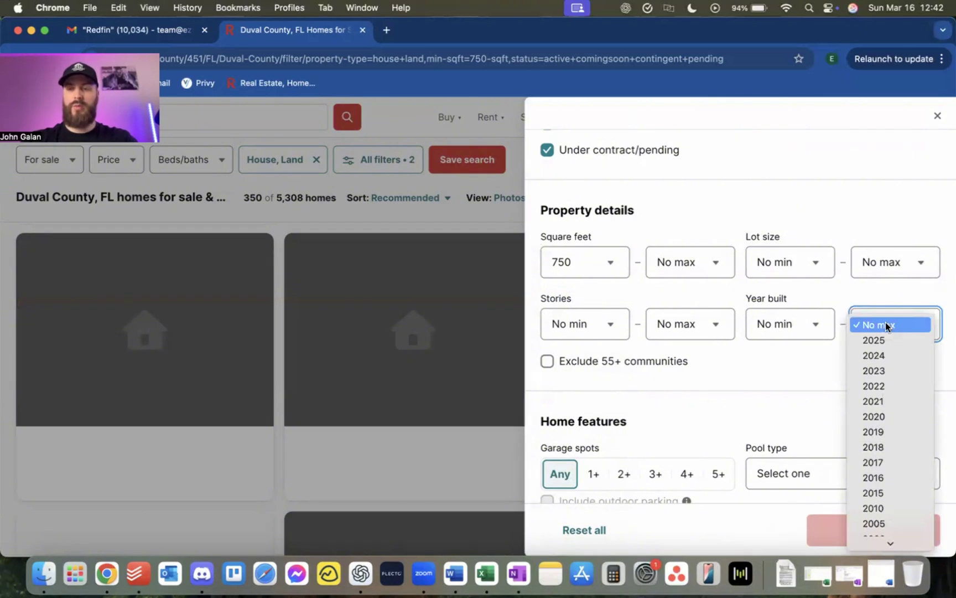
scroll(881, 406, "down", 3)
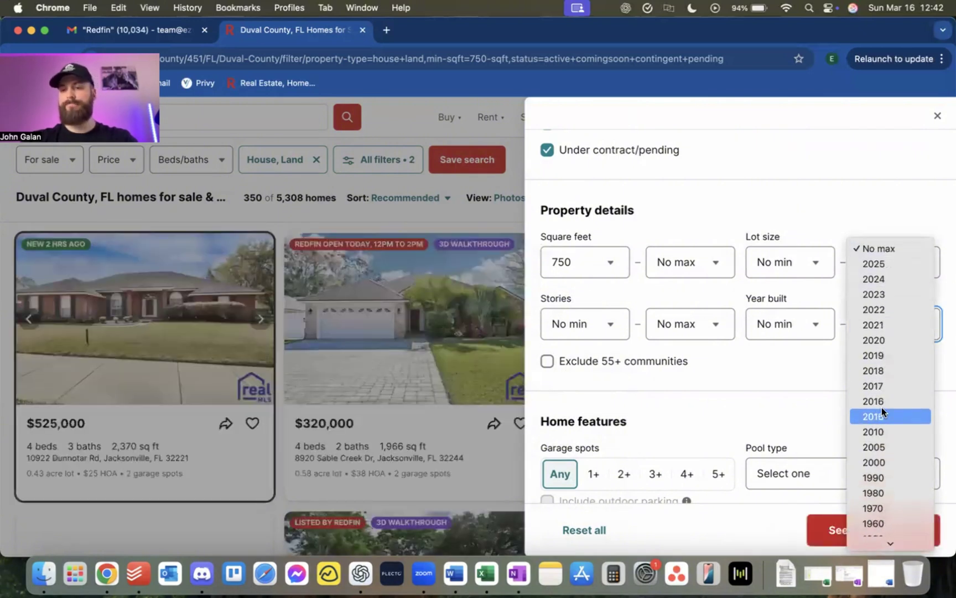
left_click(879, 432)
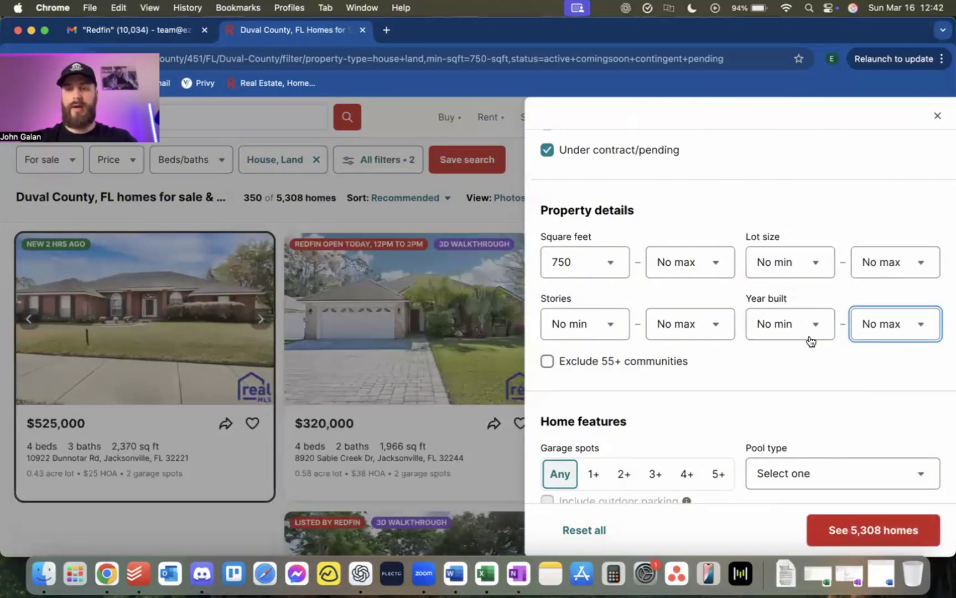
left_click(547, 362)
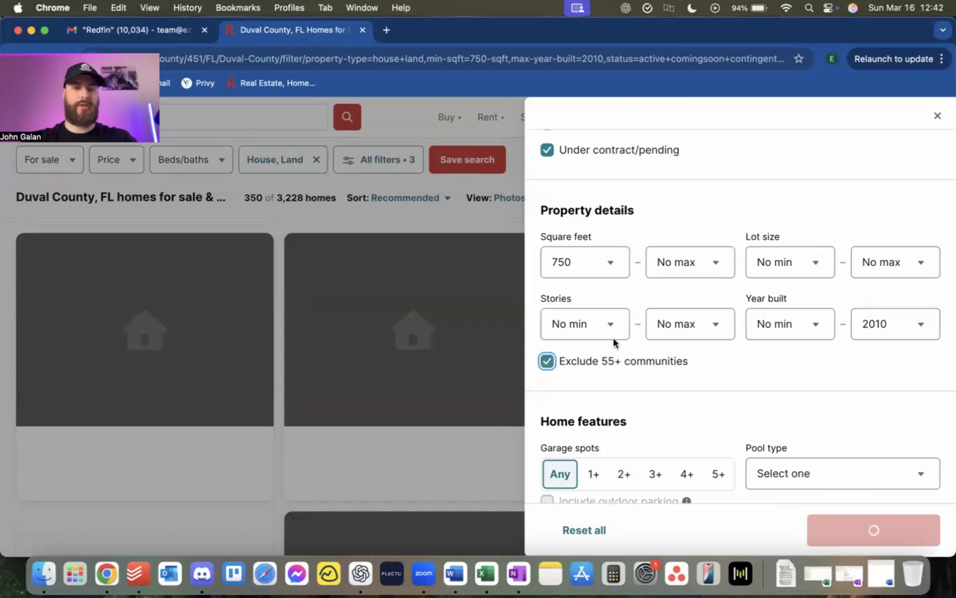
Restrict the home features to Fixer-upper properties
scroll(660, 369, "down", 5)
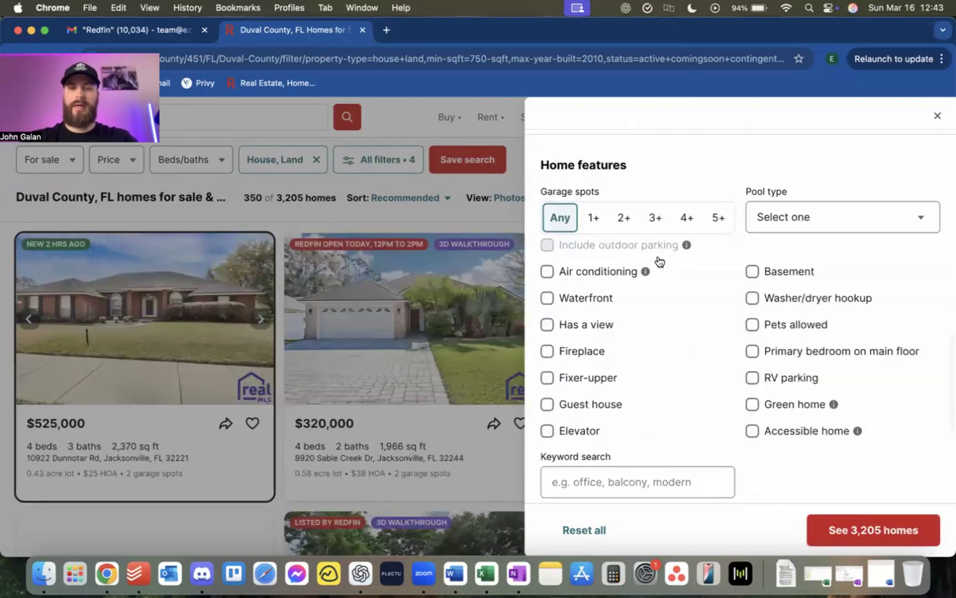
scroll(636, 323, "down", 1)
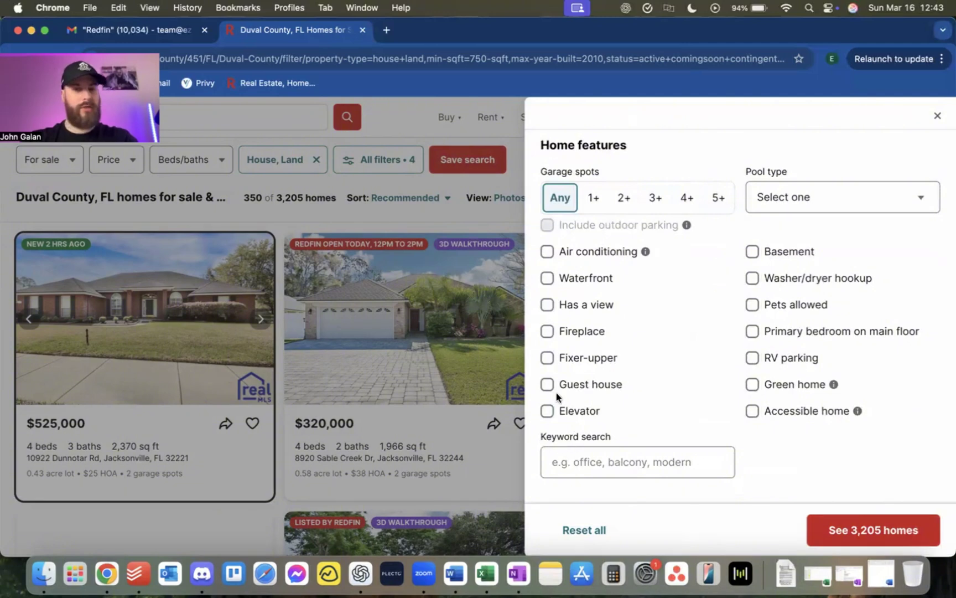
left_click(546, 358)
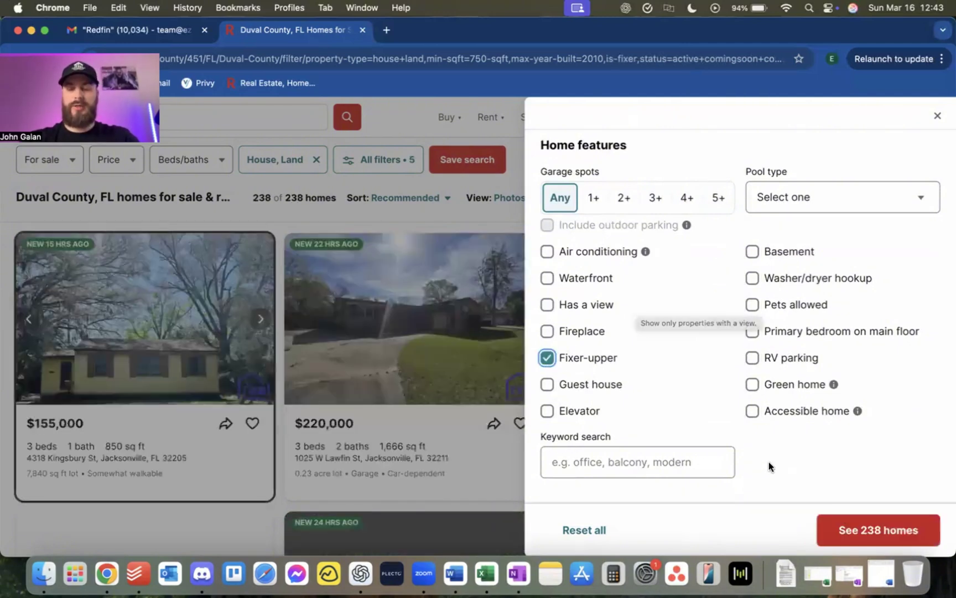
Exclude land leases and cap the HOA fees at $500/month in the cost and finance filters
scroll(670, 291, "down", 8)
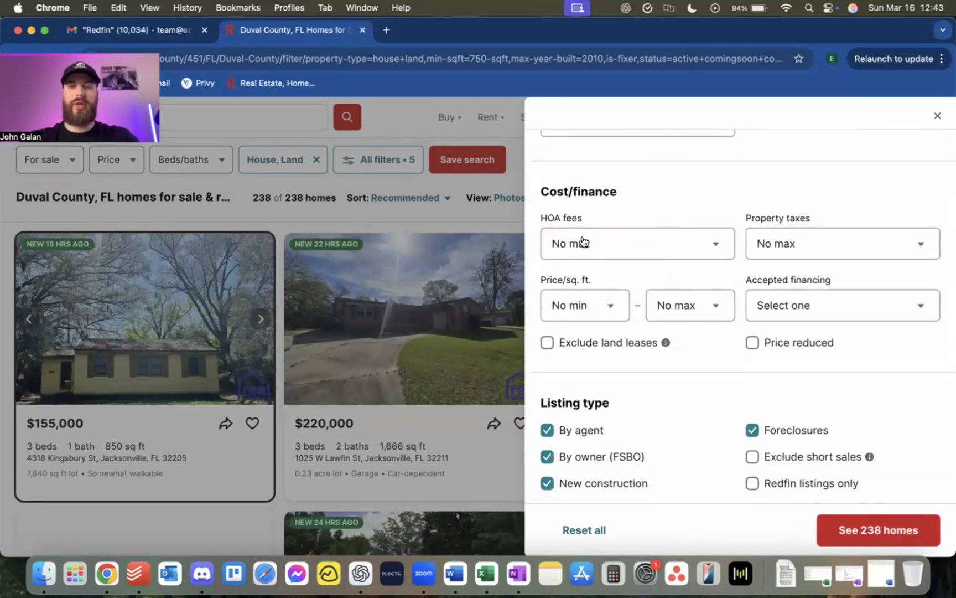
left_click(546, 343)
left_click(639, 244)
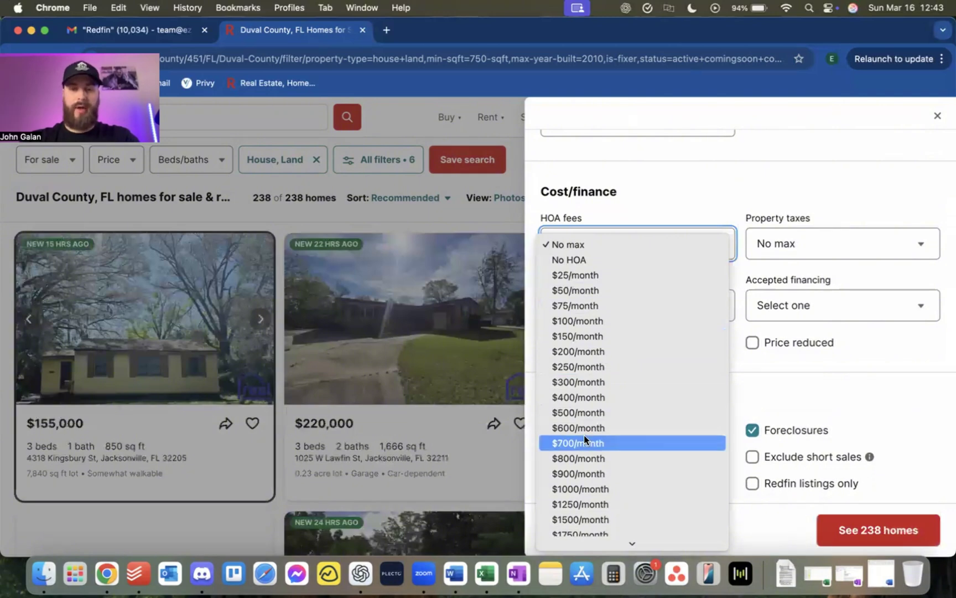
left_click(589, 416)
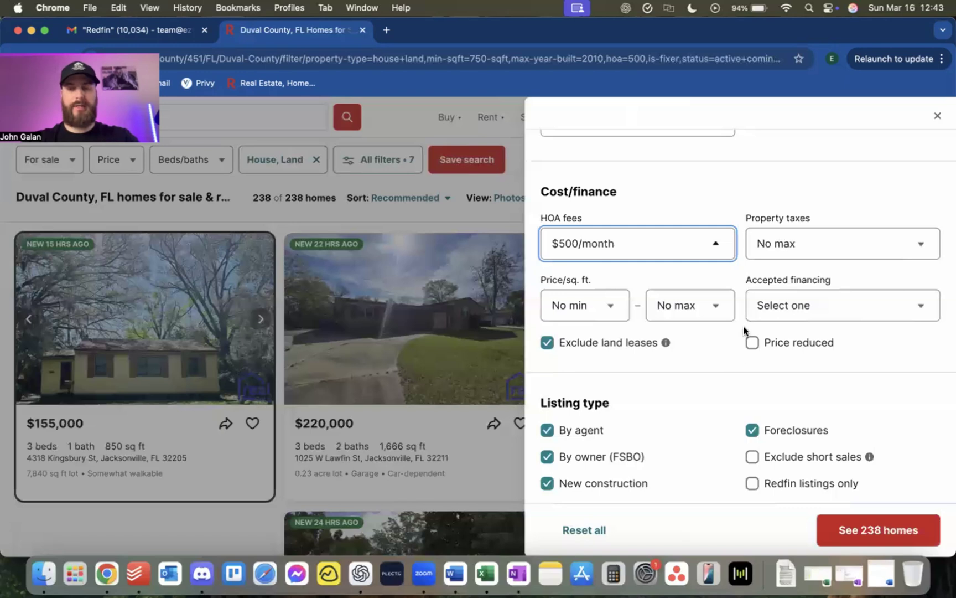
Remove foreclosures from the listing types and exclude short sales
scroll(743, 326, "down", 3)
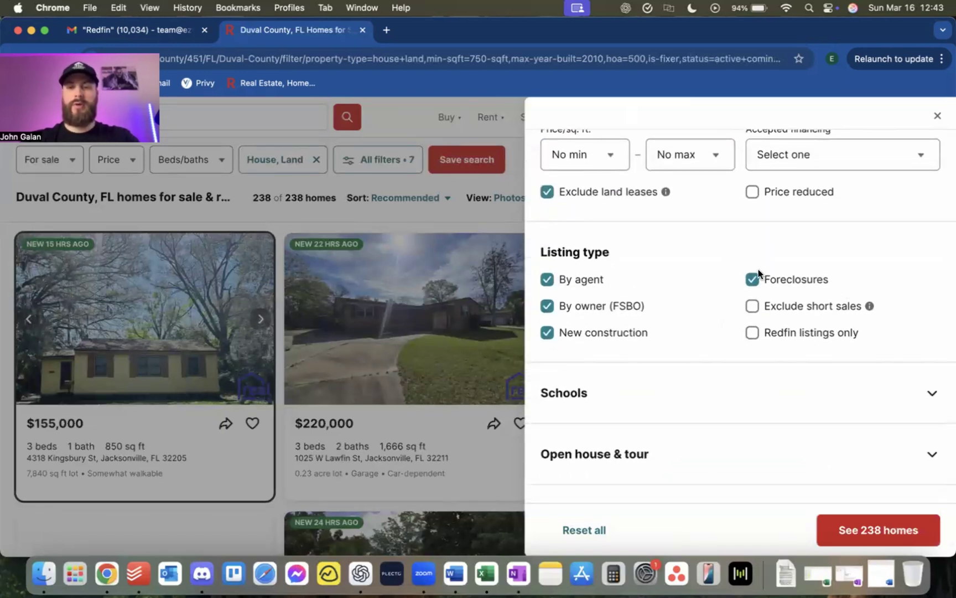
left_click(751, 281)
left_click(753, 306)
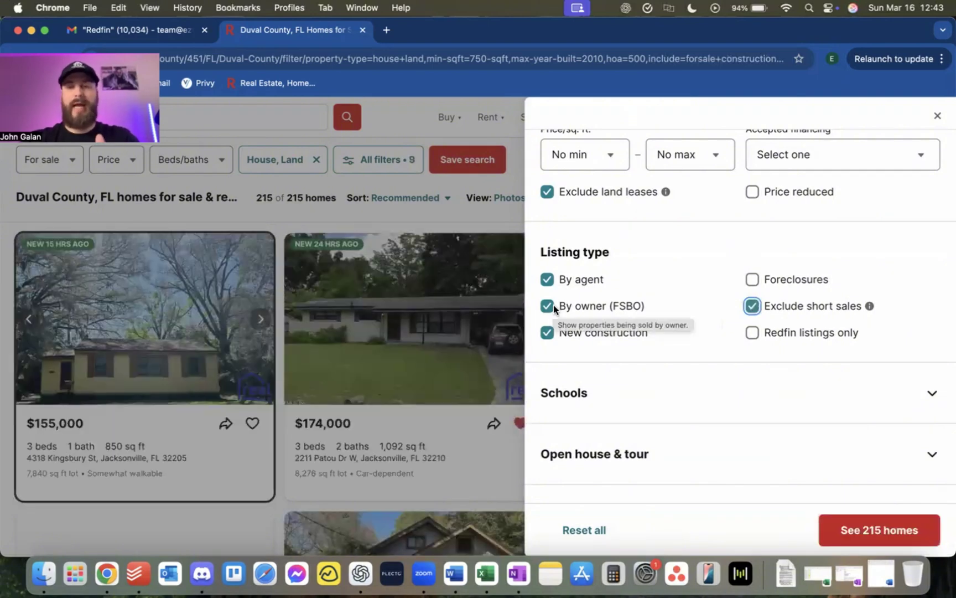
Remove By owner (FSBO) and New construction from the listing types, and browse the matching Duval County homes
left_click(547, 306)
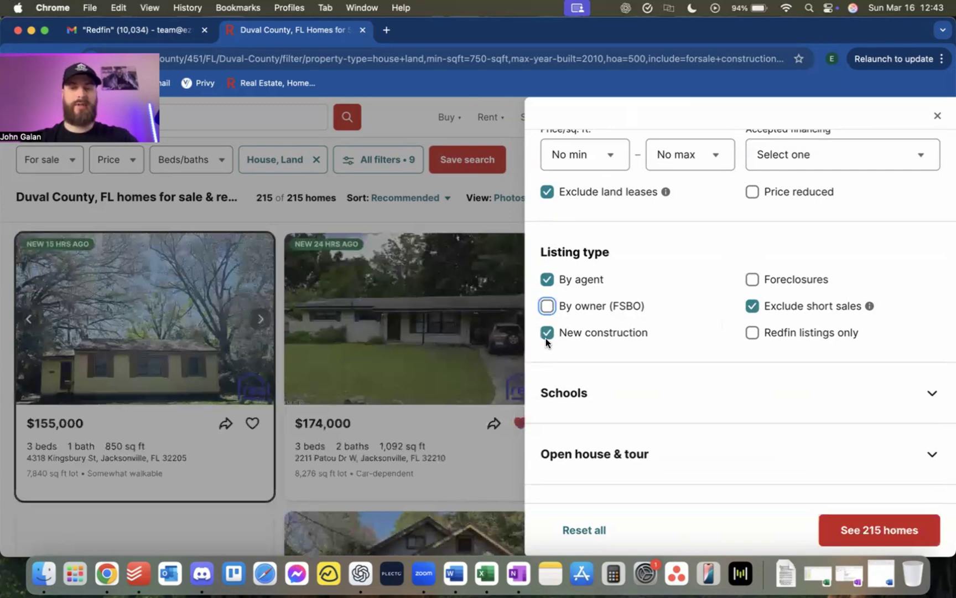
left_click(547, 334)
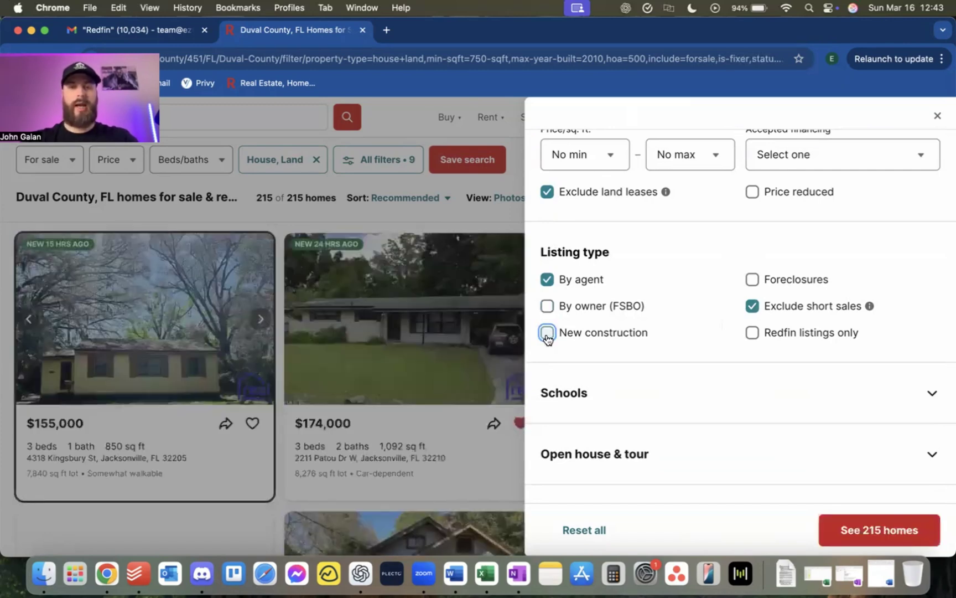
scroll(649, 213, "down", 2)
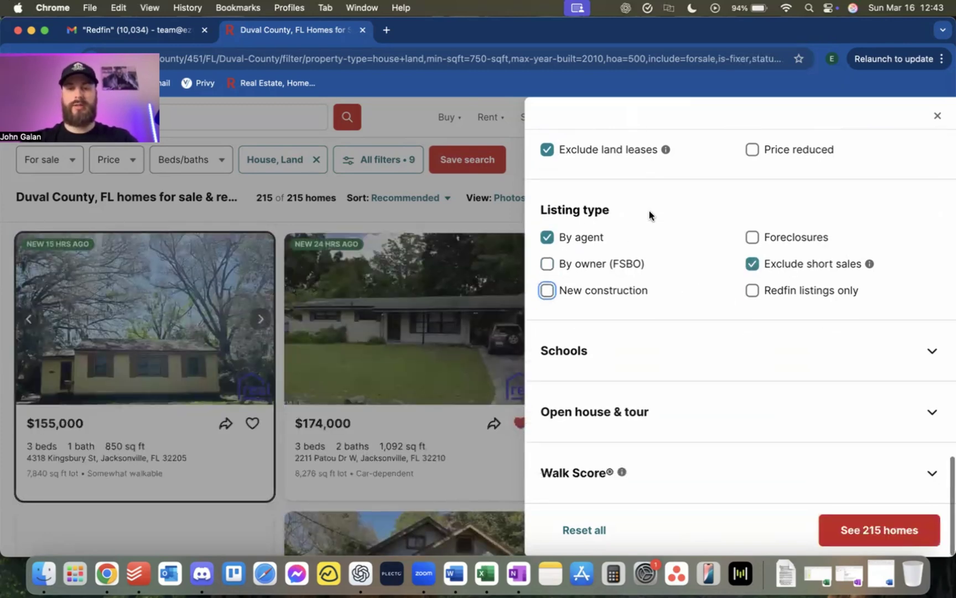
scroll(661, 373, "up", 10)
scroll(662, 379, "up", 5)
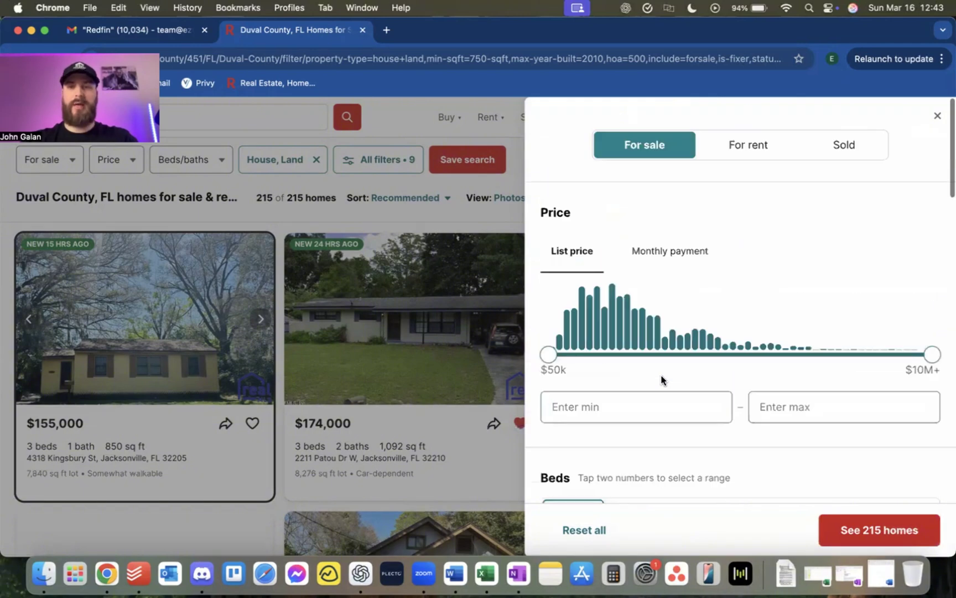
left_click(870, 529)
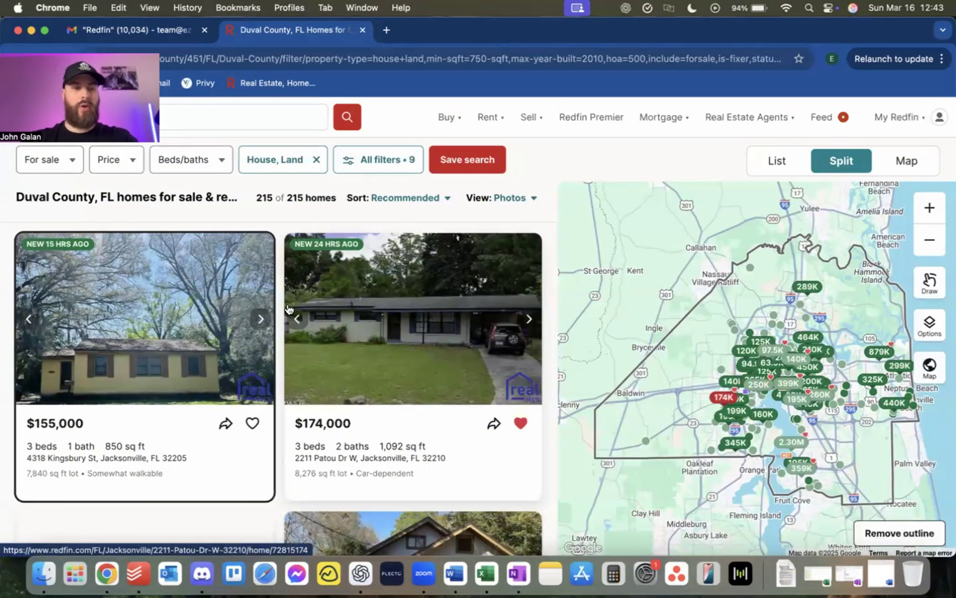
scroll(287, 309, "down", 8)
scroll(287, 309, "down", 10)
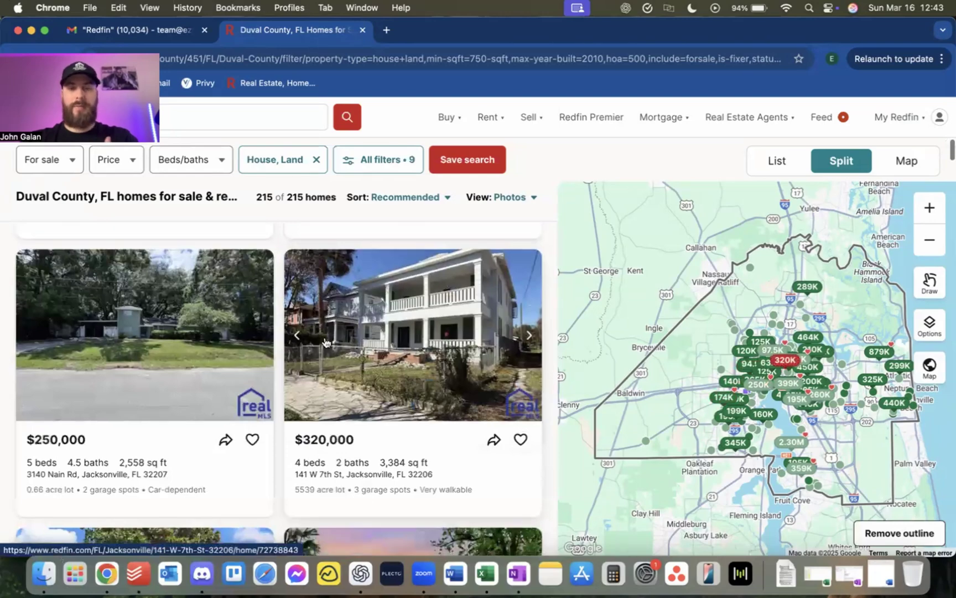
scroll(346, 301, "down", 10)
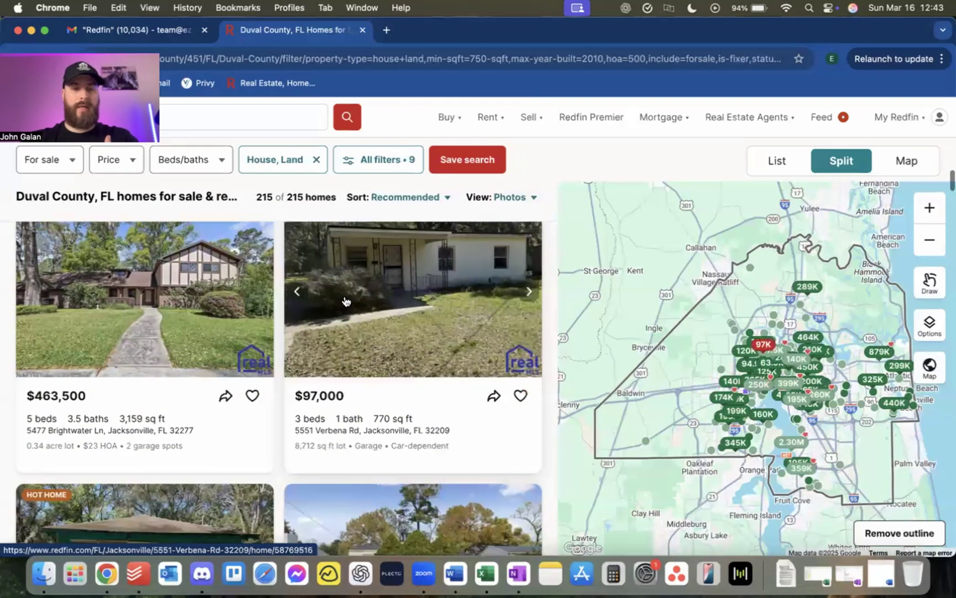
scroll(346, 301, "up", 20)
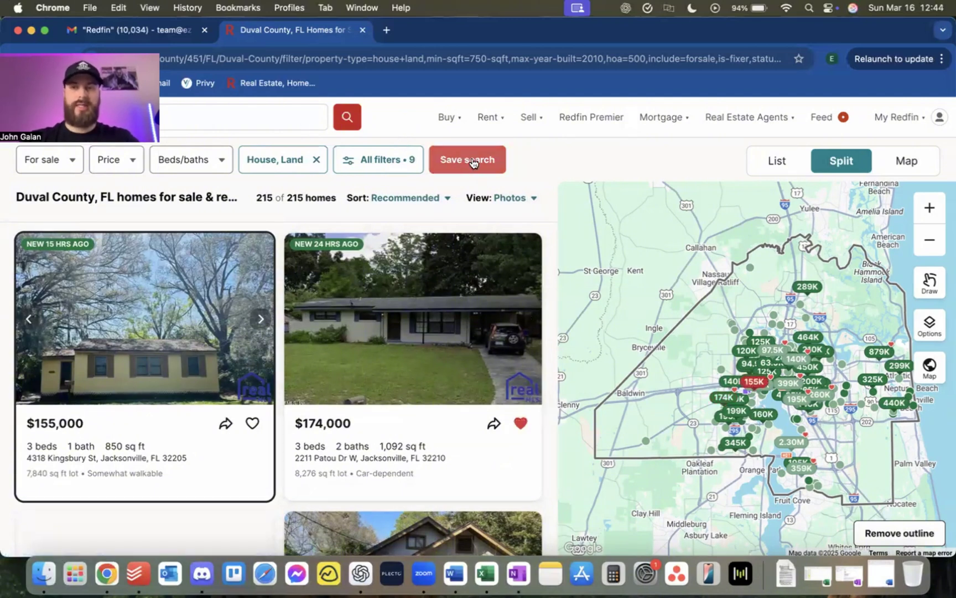
Open the account's saved searches on Redfin in a new browser tab and look through them
left_click(386, 30)
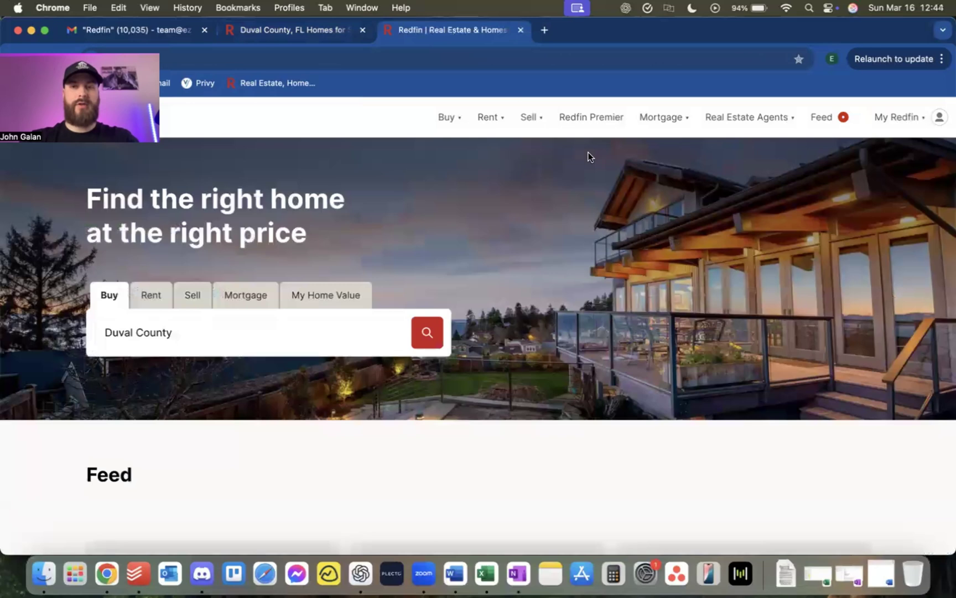
mouse_move(895, 119)
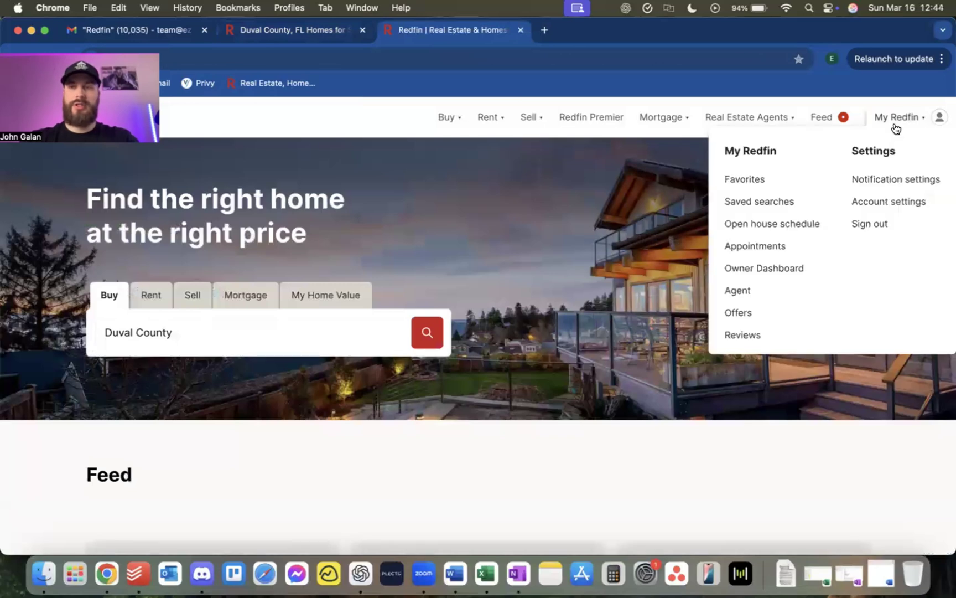
left_click(750, 209)
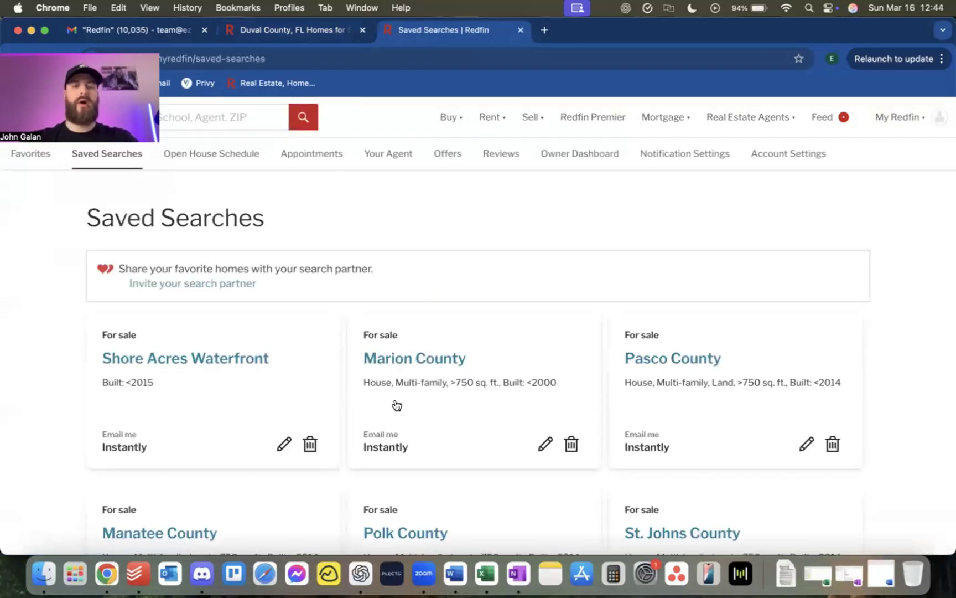
scroll(397, 396, "down", 3)
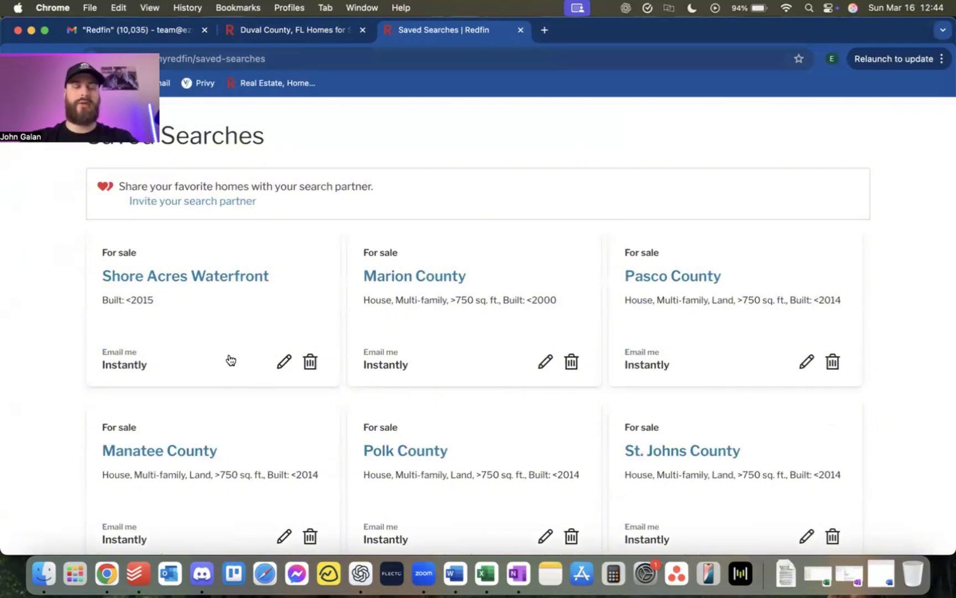
Check the email frequency setting of the Shore Acres Waterfront saved search, and close the saved searches page without changes
left_click(284, 361)
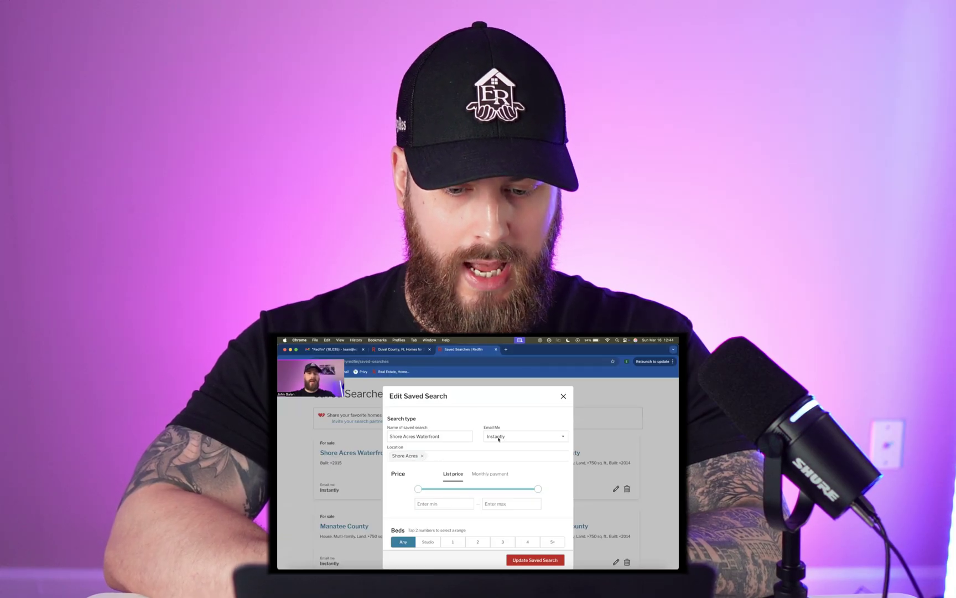
left_click(502, 436)
left_click(502, 437)
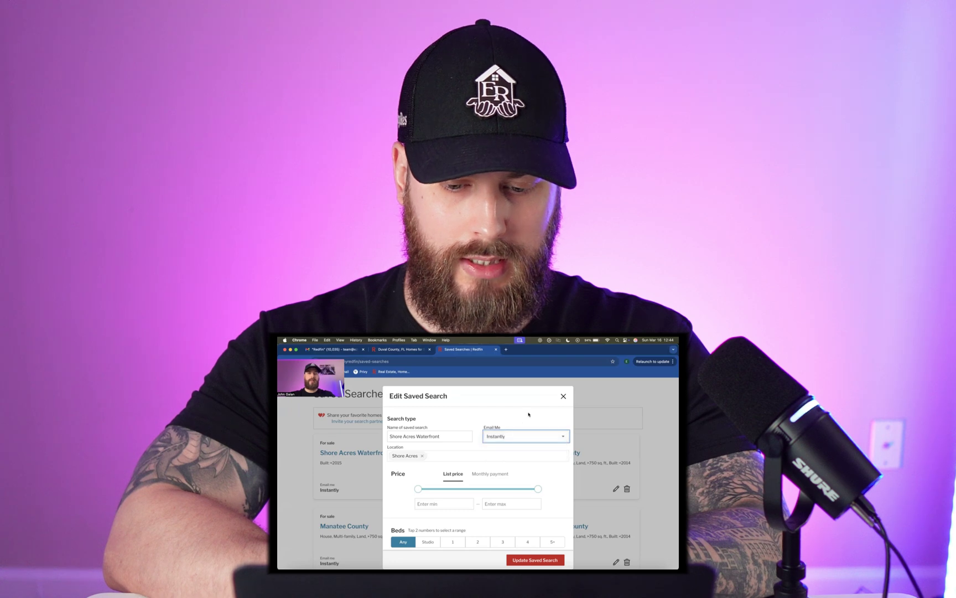
scroll(520, 435, "down", 5)
scroll(519, 435, "up", 5)
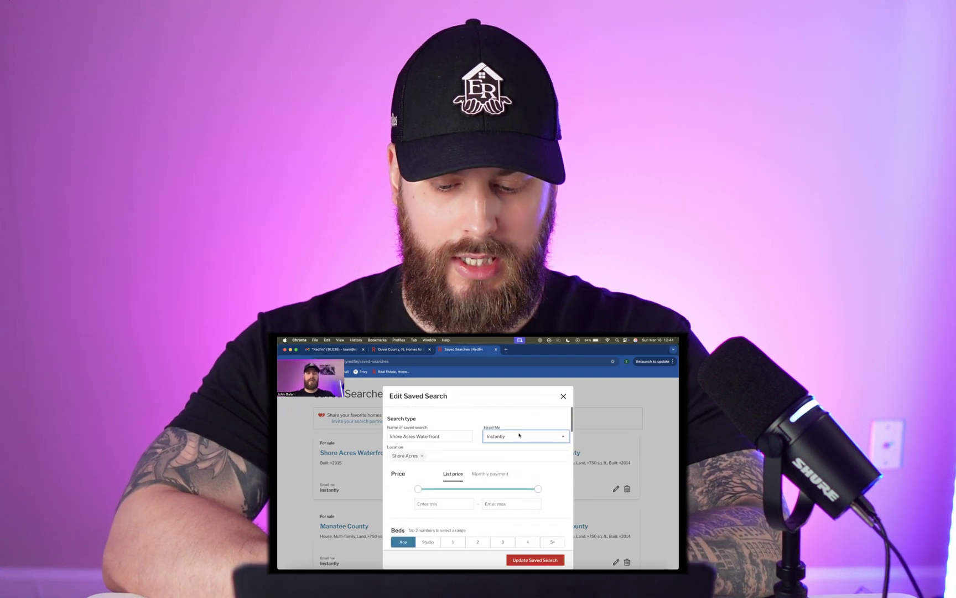
left_click(564, 395)
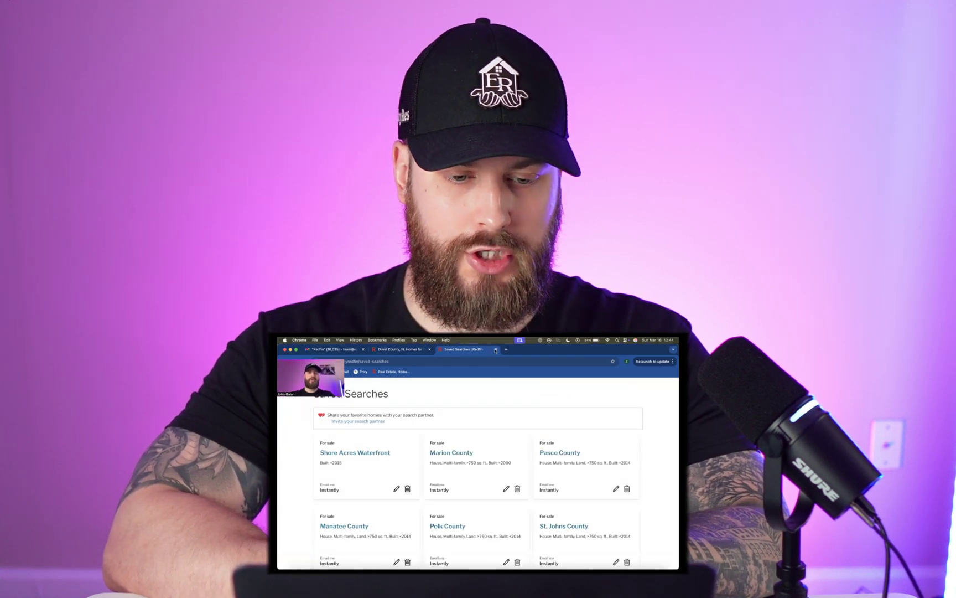
key("super+w")
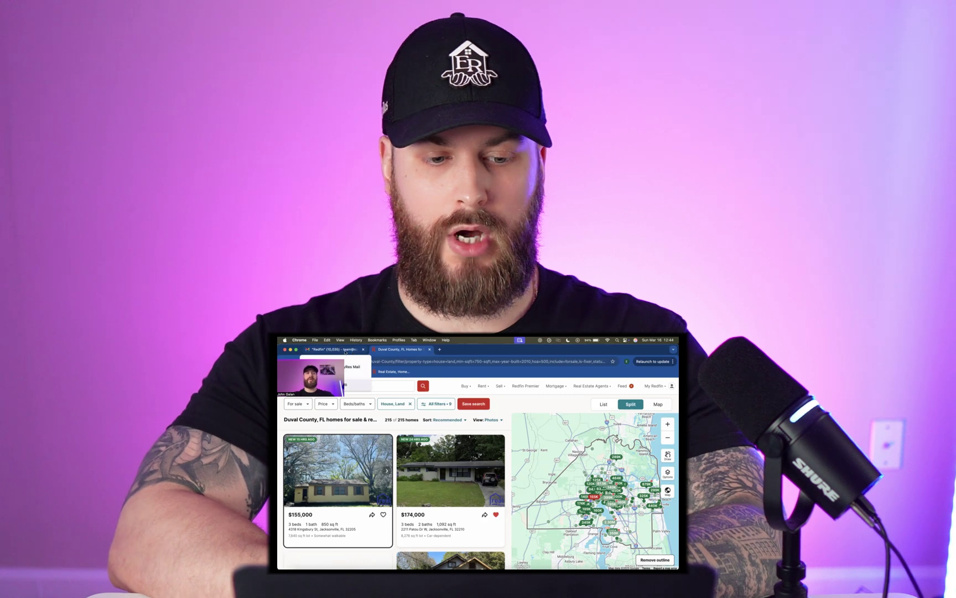
Switch to Gmail, look through the Redfin alerts and read the "New in Longboat Key at $675K" email
left_click(352, 350)
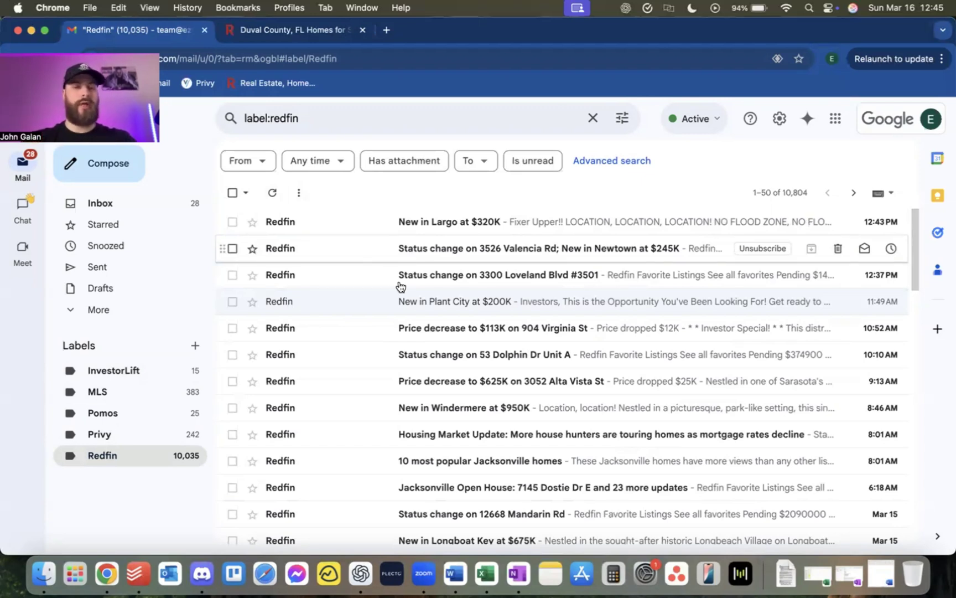
scroll(396, 343, "down", 1)
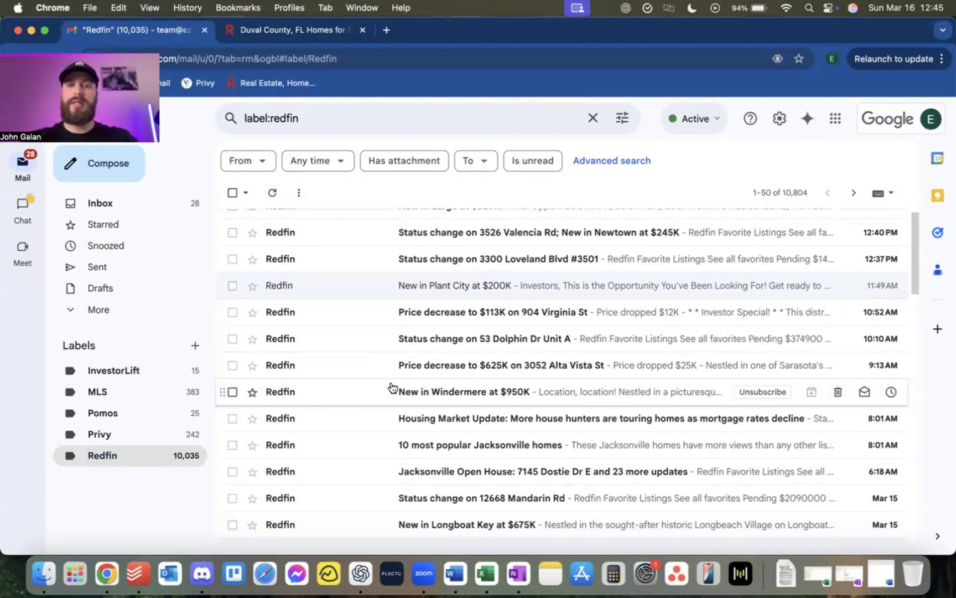
scroll(392, 386, "up", 1)
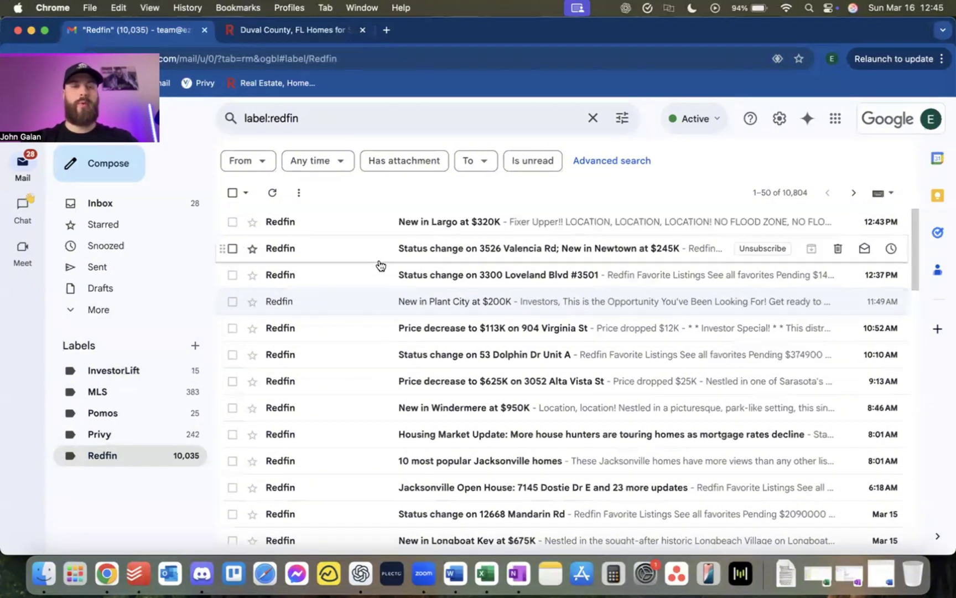
scroll(412, 299, "down", 5)
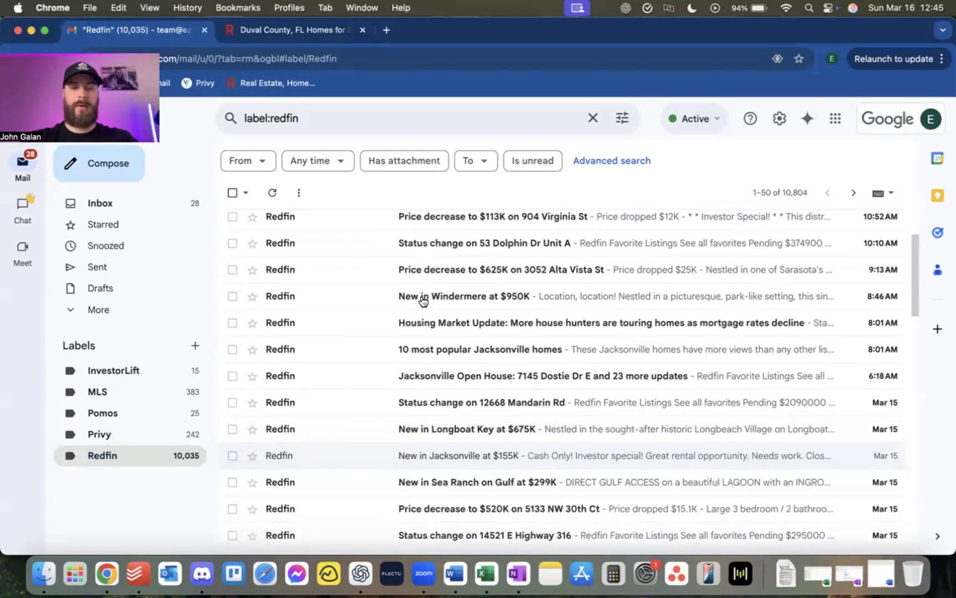
left_click(366, 421)
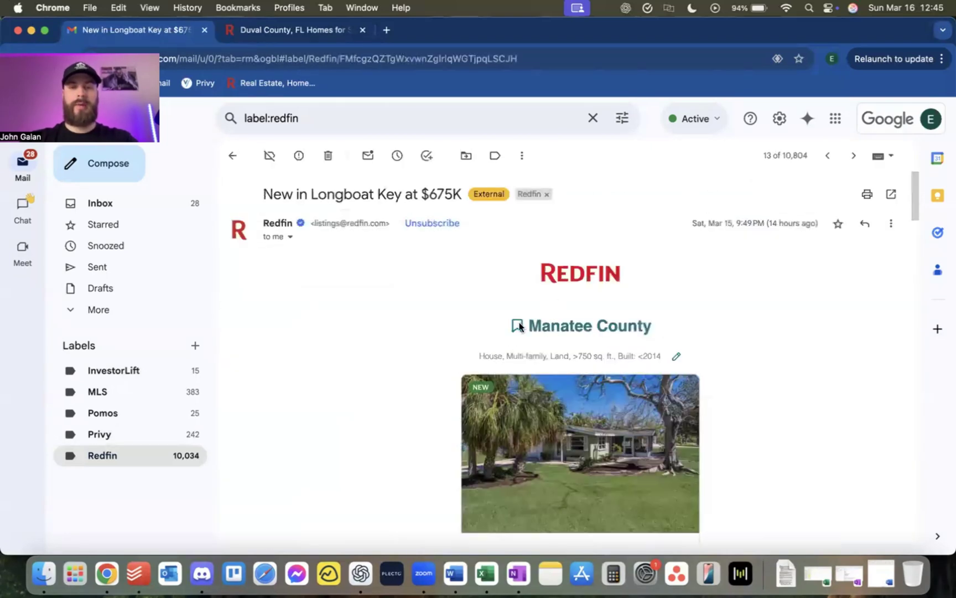
scroll(670, 330, "down", 8)
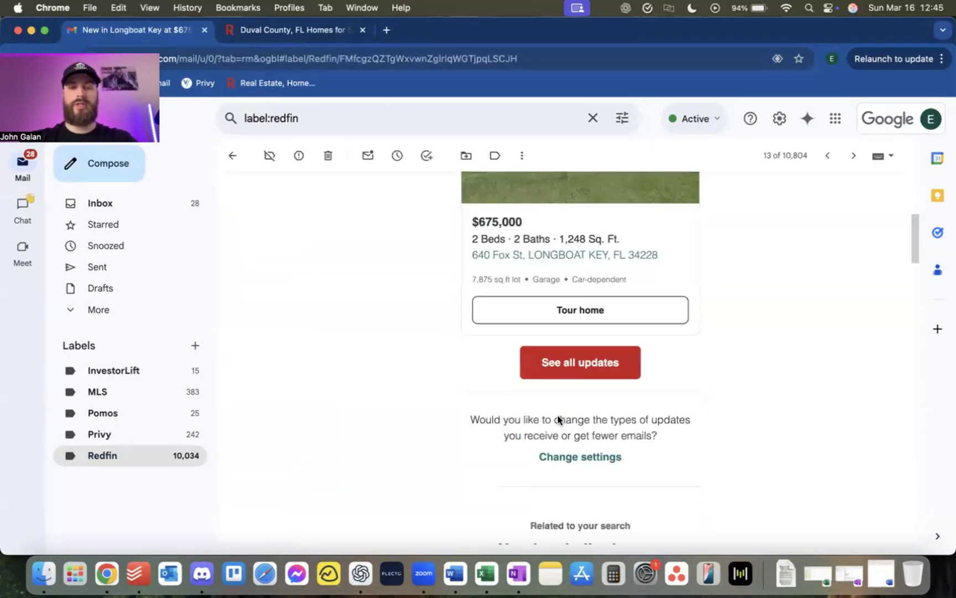
Open the Manatee County search results on Redfin from the alert email and browse the listed homes
left_click(561, 331)
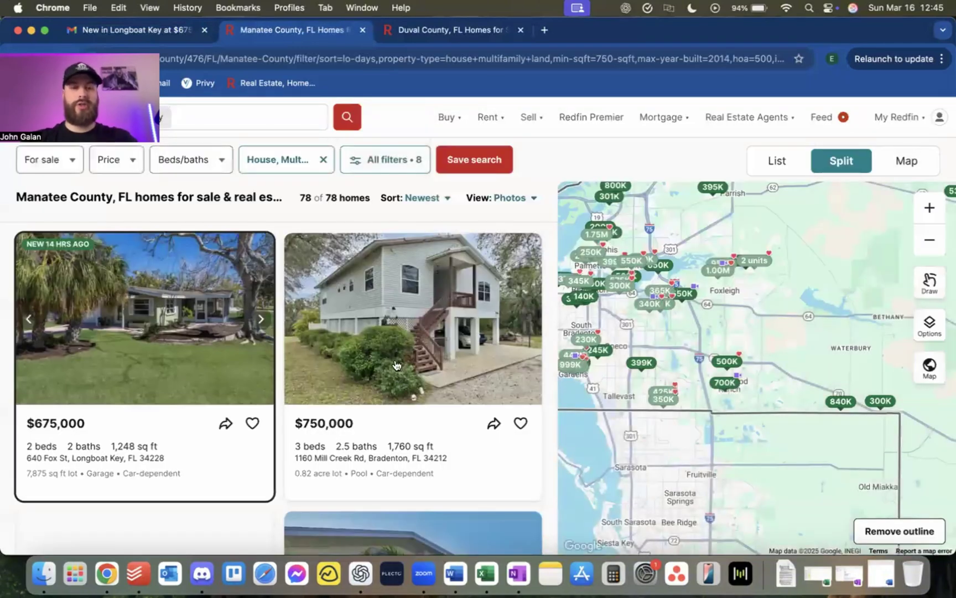
scroll(280, 303, "down", 15)
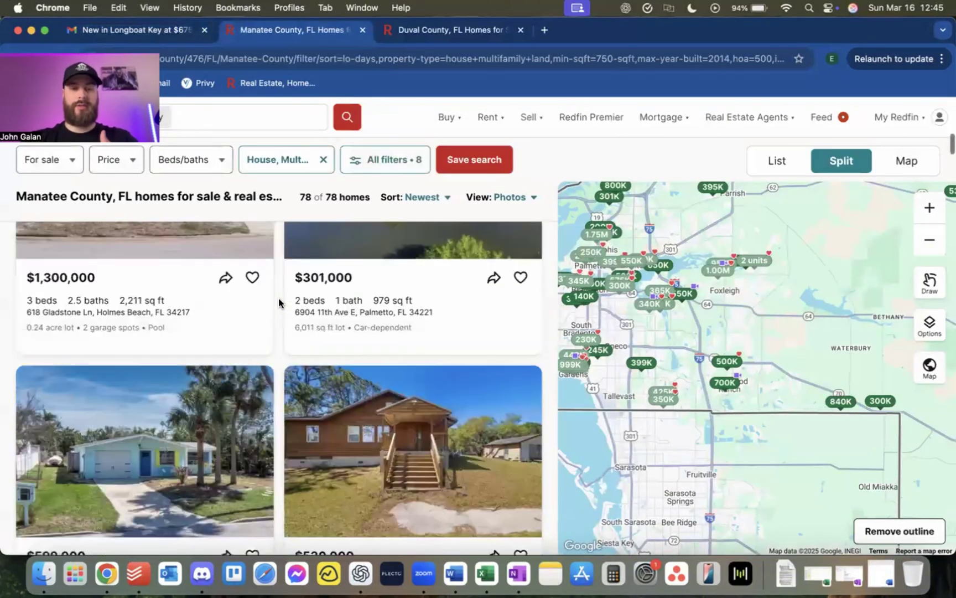
scroll(279, 302, "down", 10)
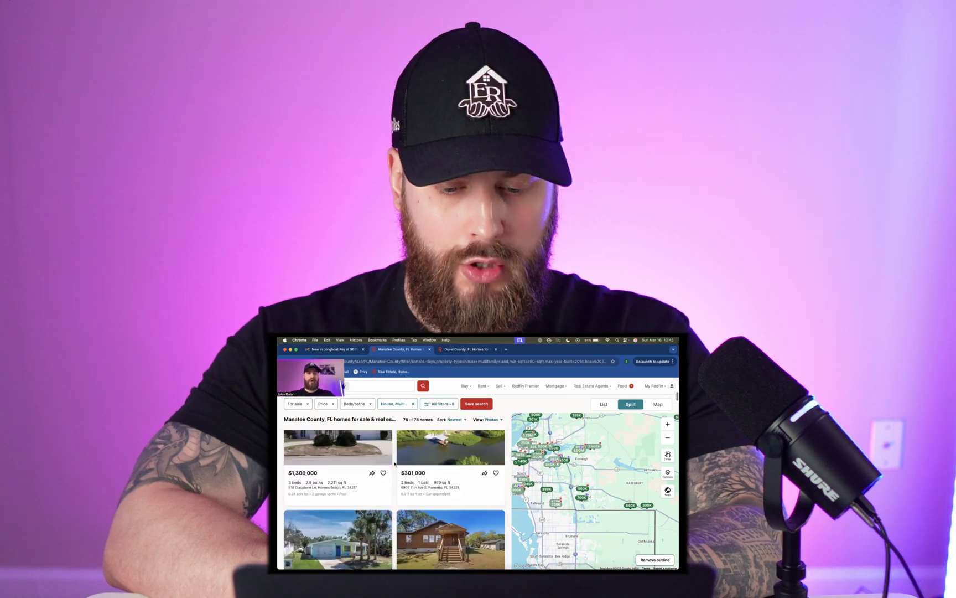
scroll(390, 476, "up", 10)
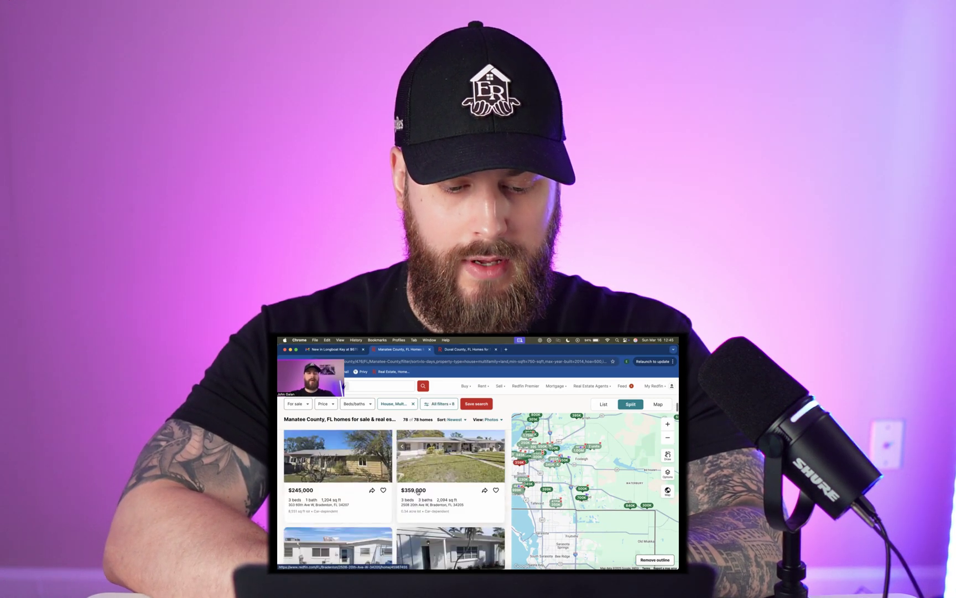
scroll(384, 486, "down", 3)
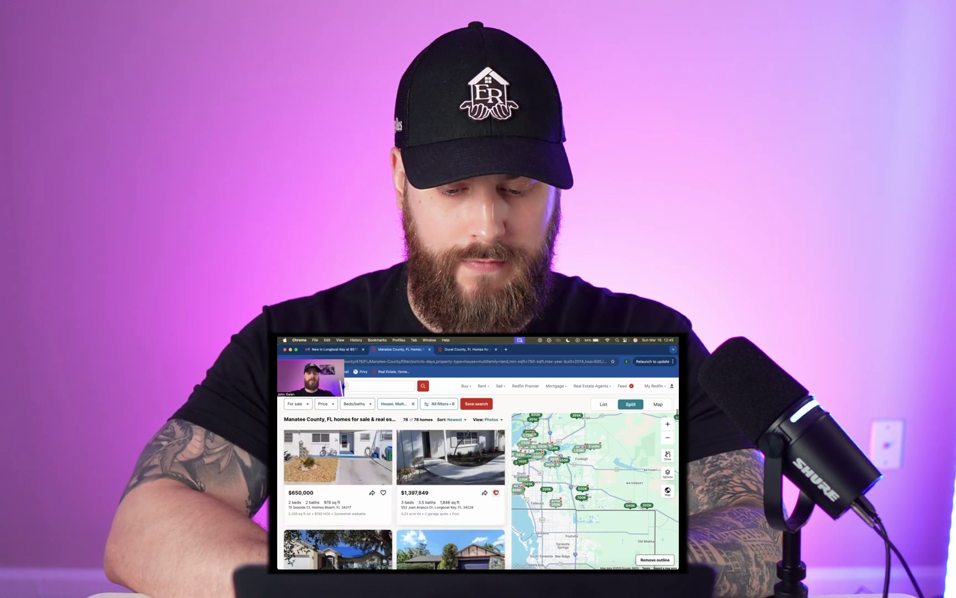
scroll(496, 491, "down", 3)
scroll(406, 519, "down", 3)
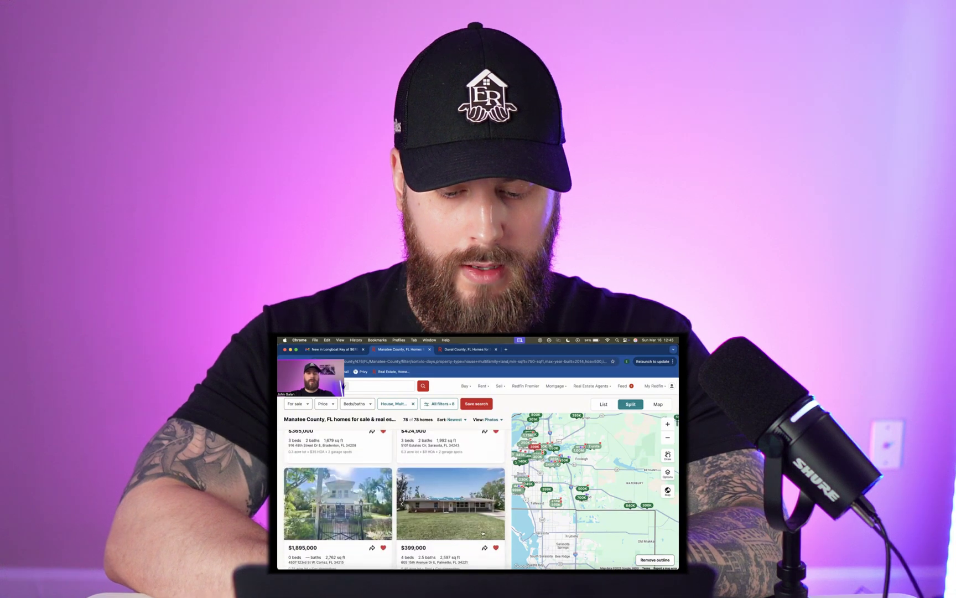
scroll(407, 514, "up", 10)
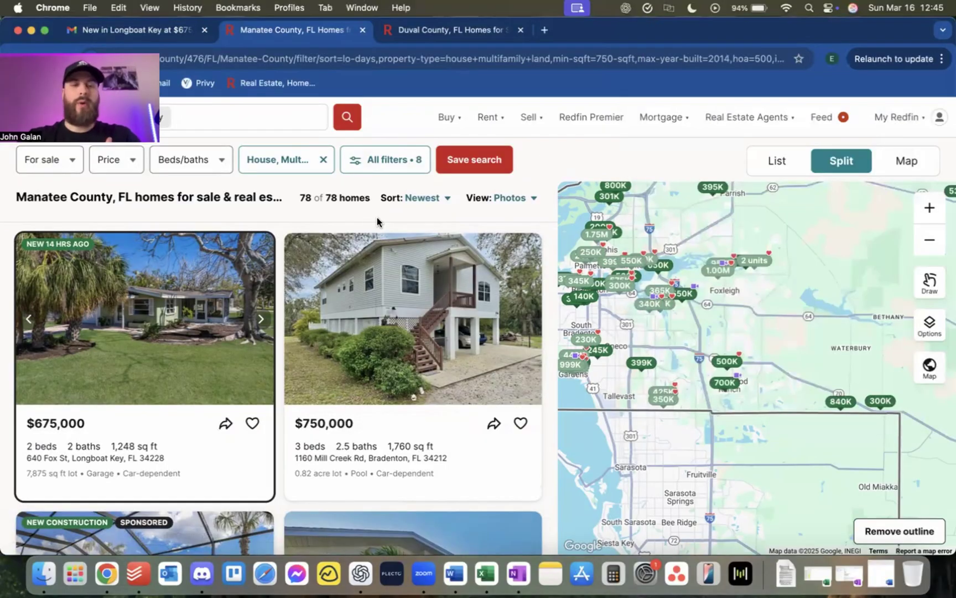
Close the Manatee County results and browse the filtered Duval County listings again
left_click(410, 34)
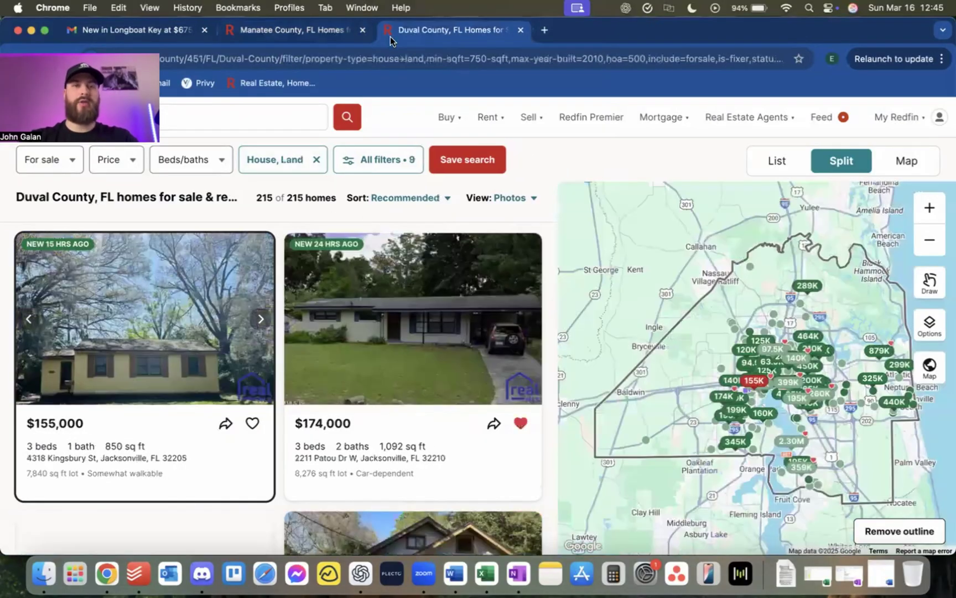
left_click(363, 30)
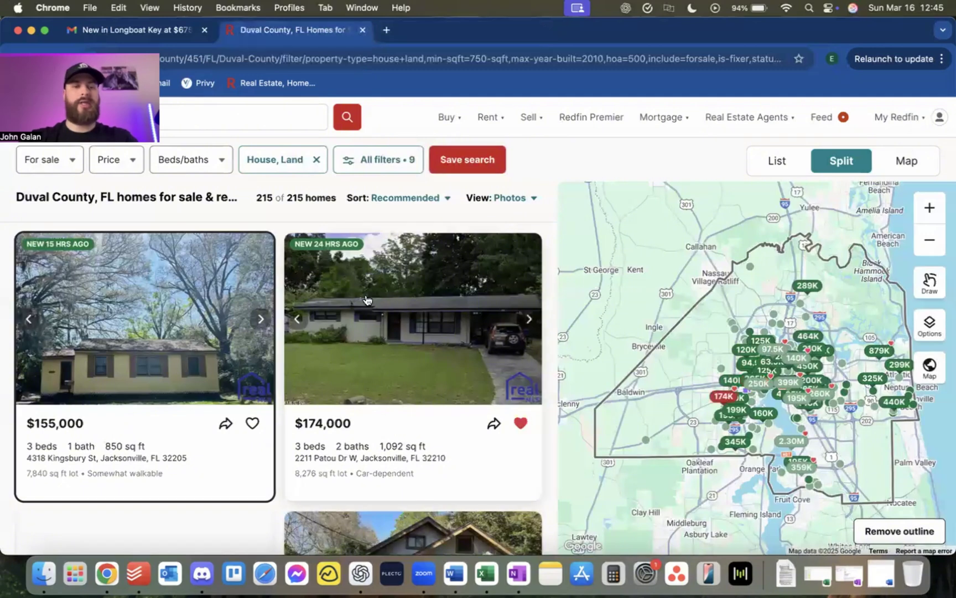
scroll(389, 338, "down", 5)
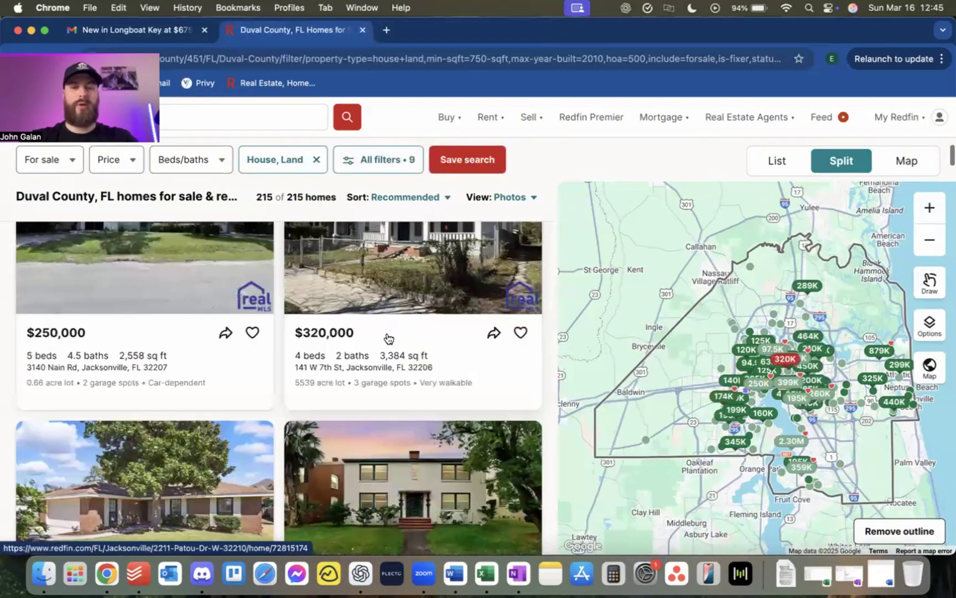
scroll(388, 339, "down", 3)
scroll(389, 338, "up", 8)
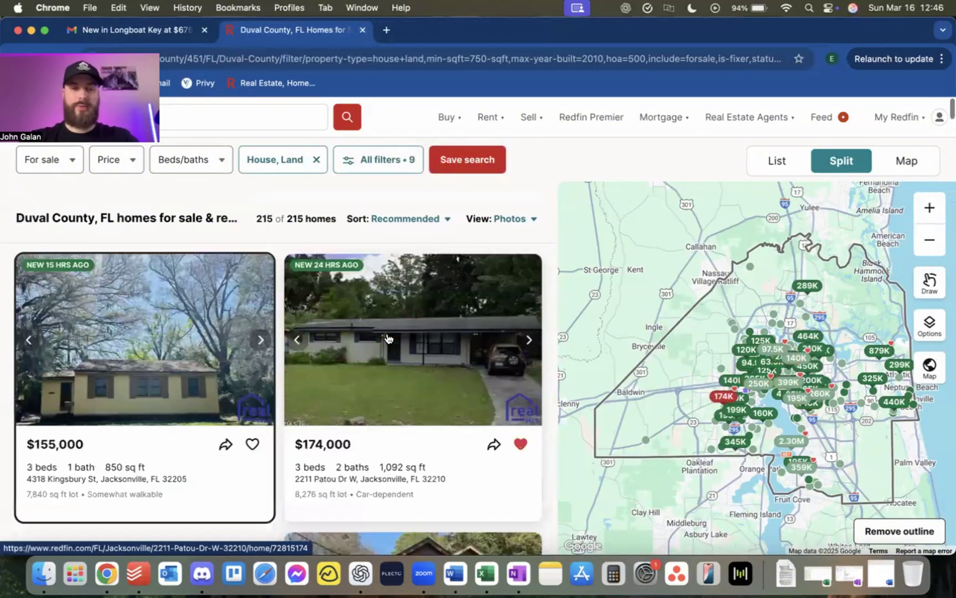
scroll(387, 339, "down", 1)
scroll(387, 339, "down", 5)
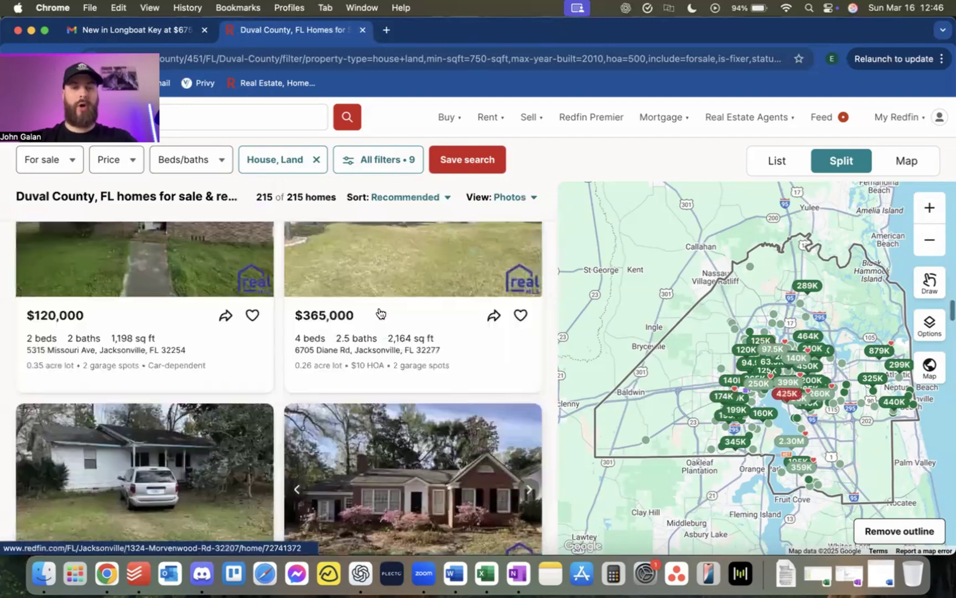
Open the $155,000 Jacksonville listing from the Duval County results, look through its photos and close the gallery
scroll(382, 343, "up", 6)
left_click(203, 308)
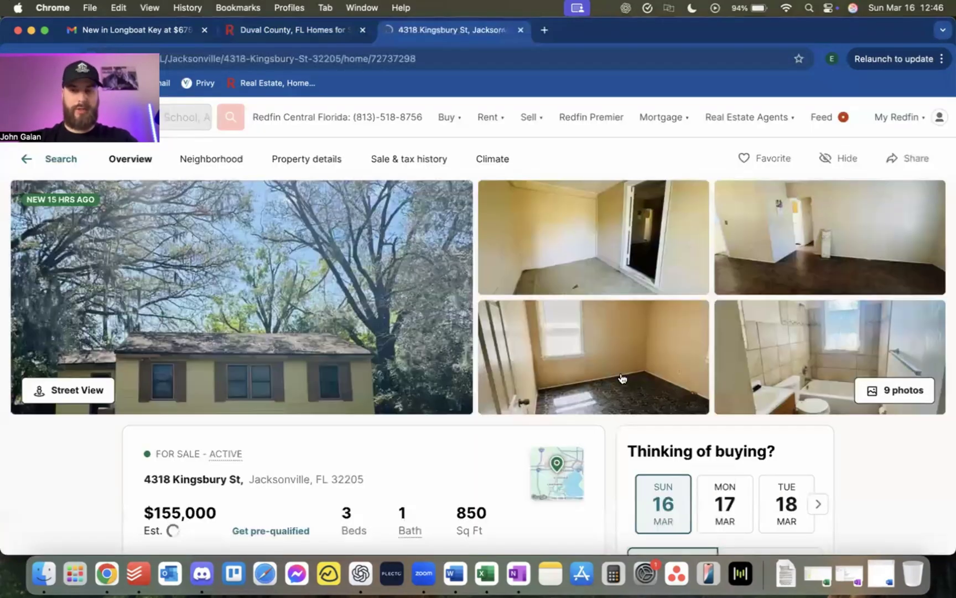
left_click(543, 320)
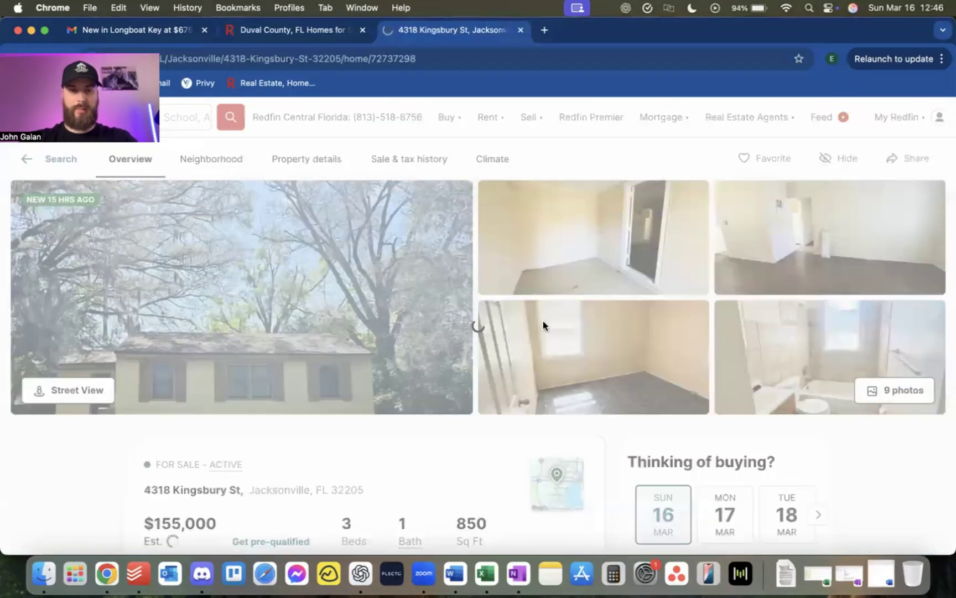
scroll(501, 290, "down", 15)
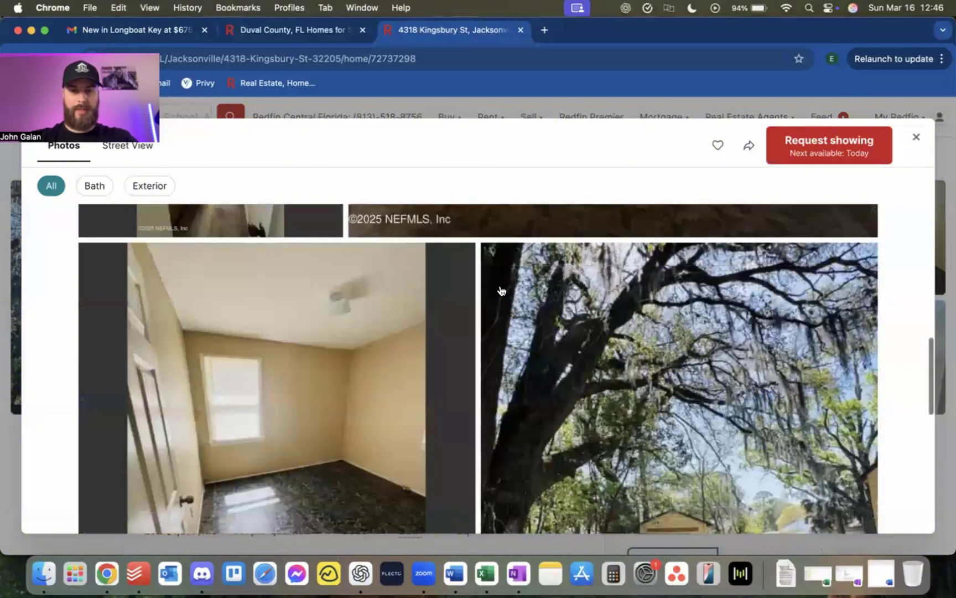
scroll(119, 235, "up", 15)
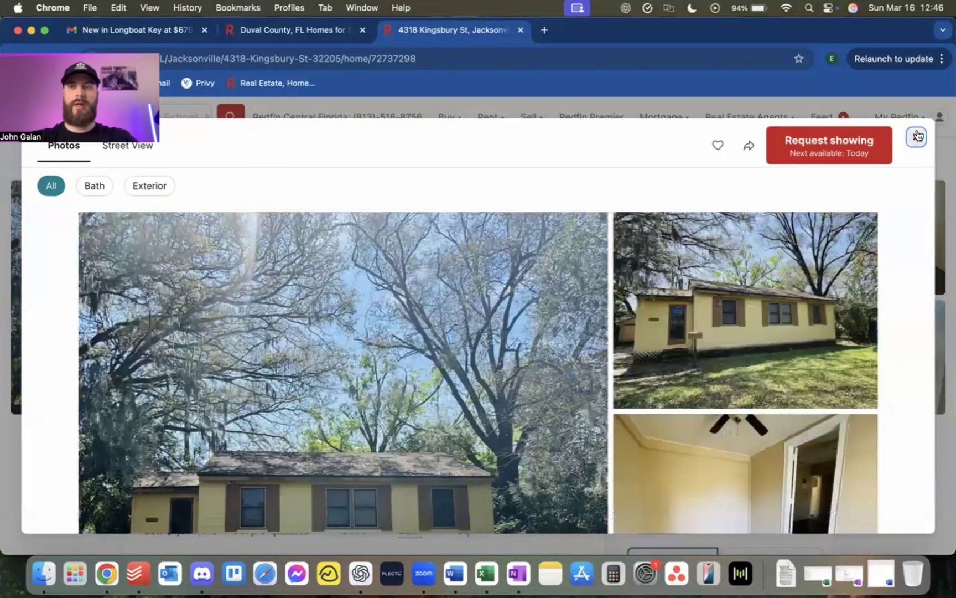
key("Escape")
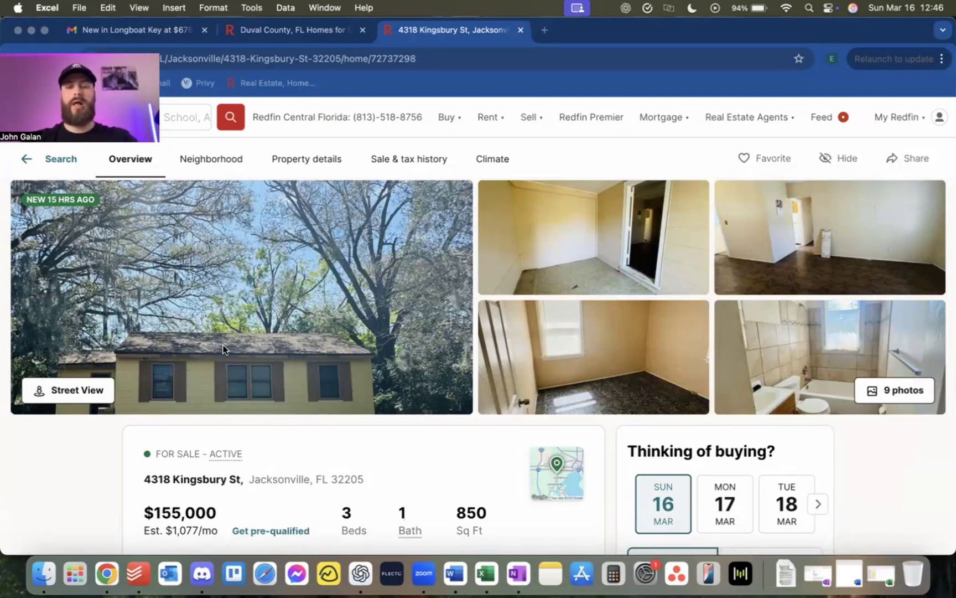
Switch to Excel and enter the headers Address, Agent and Cell Phone in cells A1 to C1 of the blank workbook
left_click(487, 574)
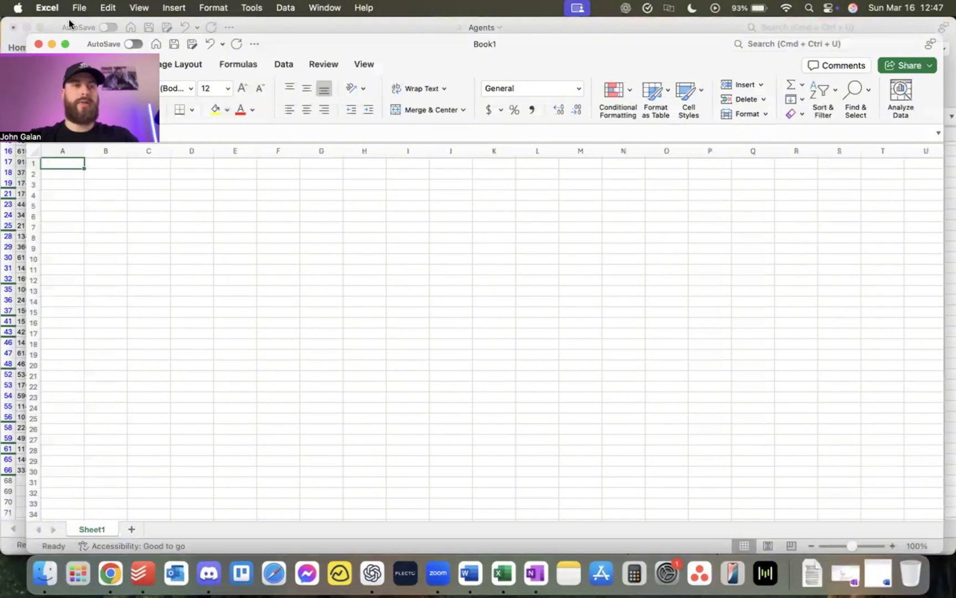
left_click(26, 28)
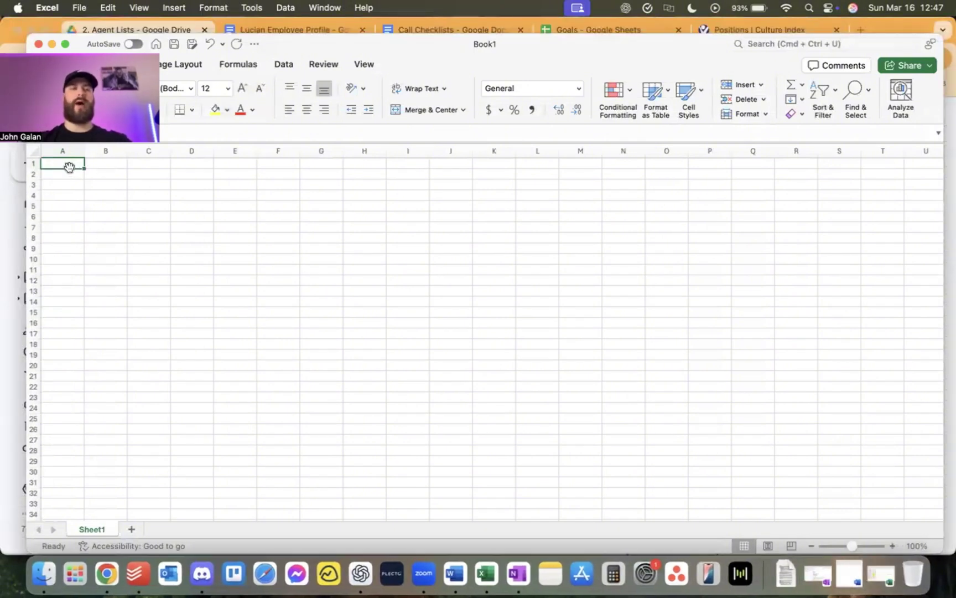
type("Address")
key("Tab")
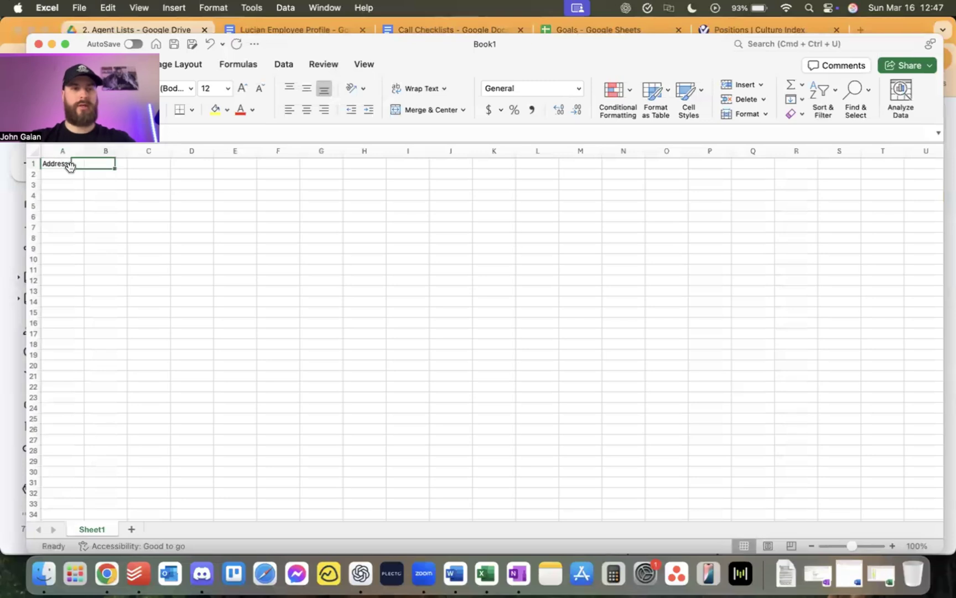
type("Agent")
key("Tab")
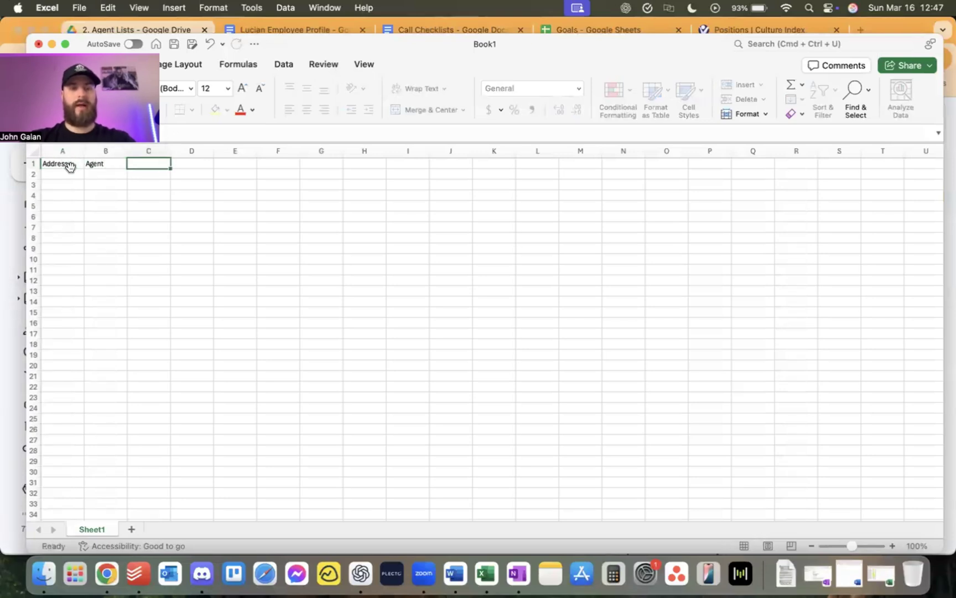
type("Cell Hp")
key("BackSpace")
type("Hp")
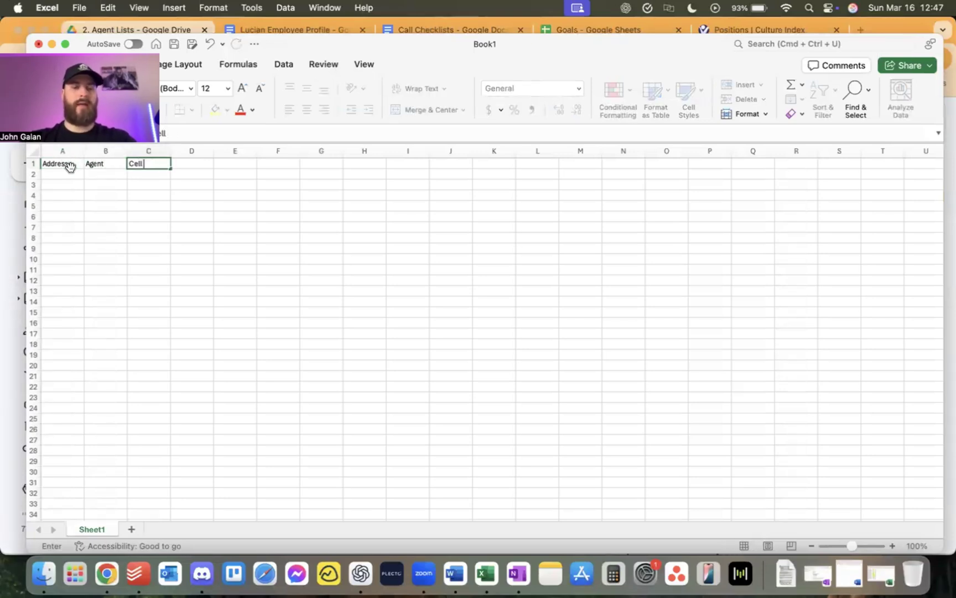
type("one")
key("Tab")
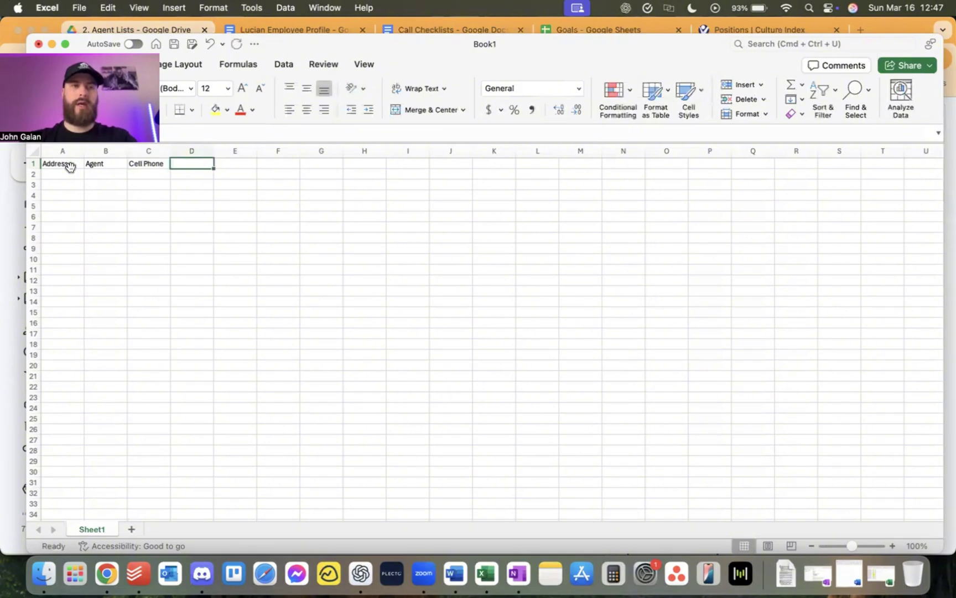
Open MLS Soft Vet List.xlsx from the Agent Lists folder in Google Drive and review its Deal 1, City, State, Postal Code and County columns
left_click(129, 31)
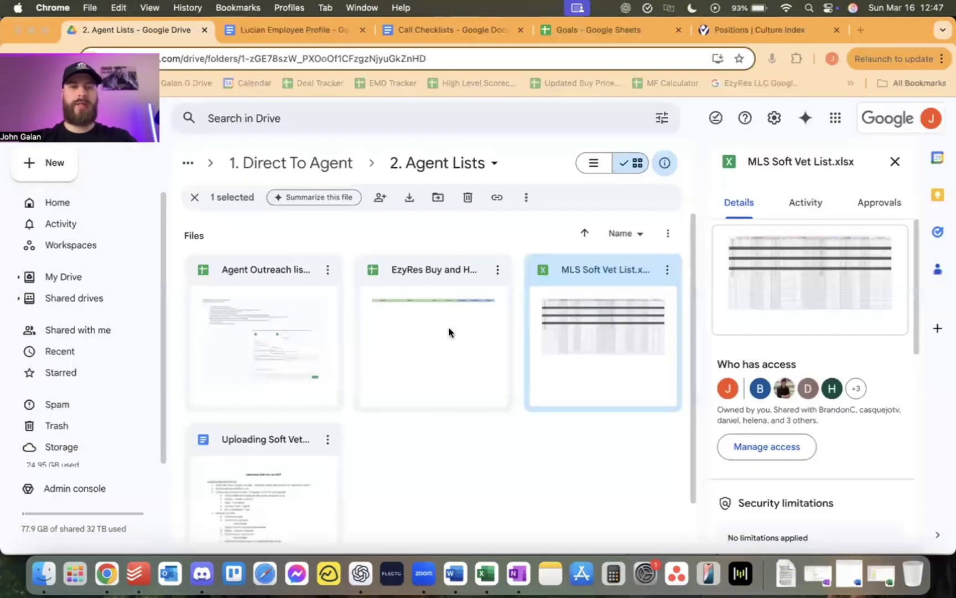
double_click(570, 355)
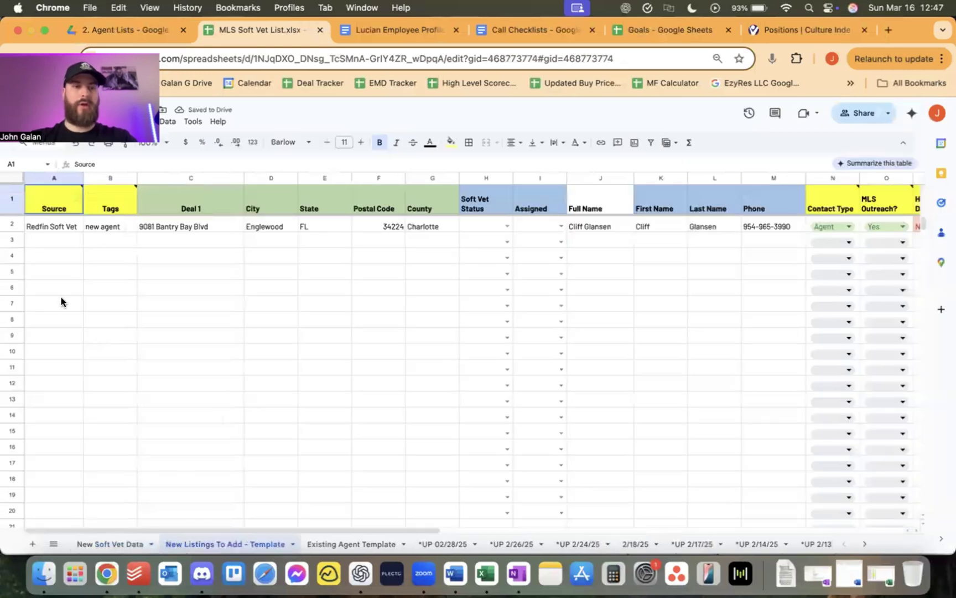
left_click(105, 223)
left_click(171, 206)
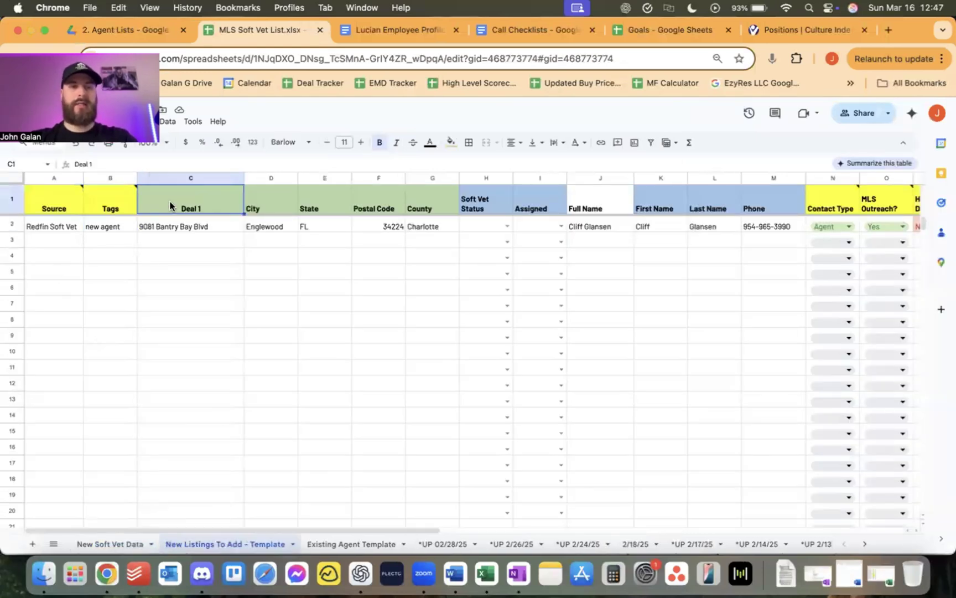
left_click(278, 195)
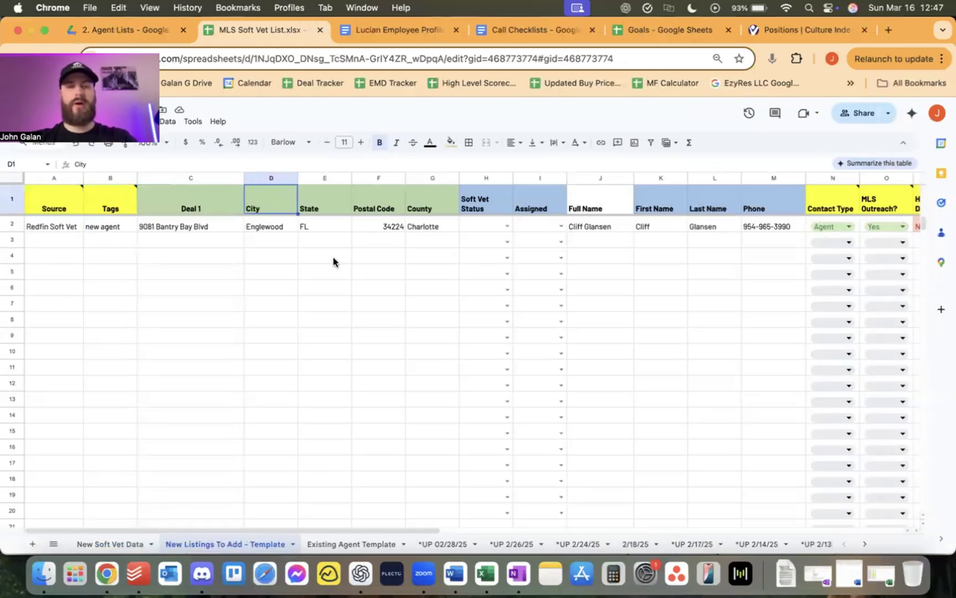
left_click(324, 194)
left_click(365, 193)
left_click(422, 198)
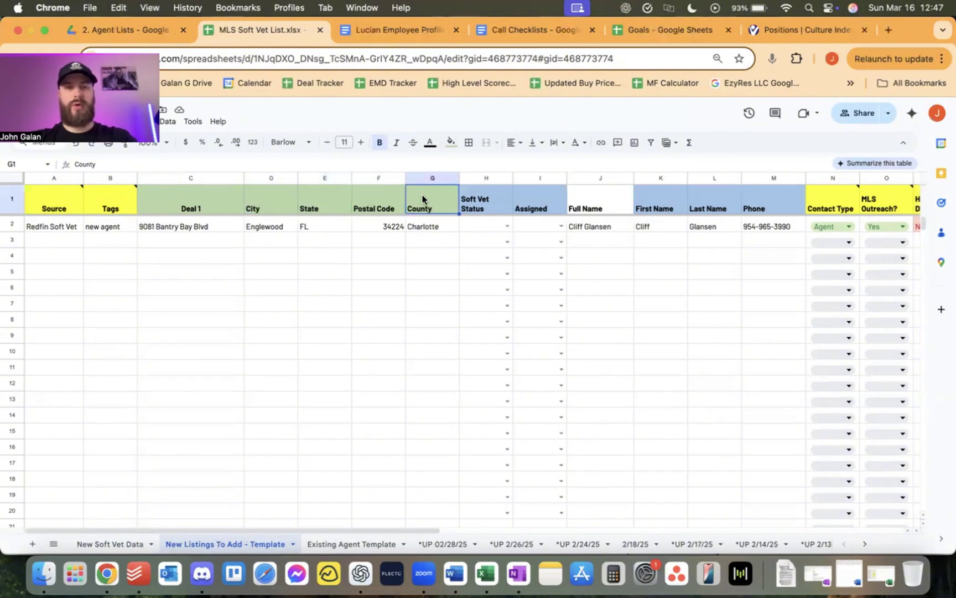
Review the agent name, phone and listing detail columns of the New Listings To Add template through to Notes
scroll(613, 208, "right", 5)
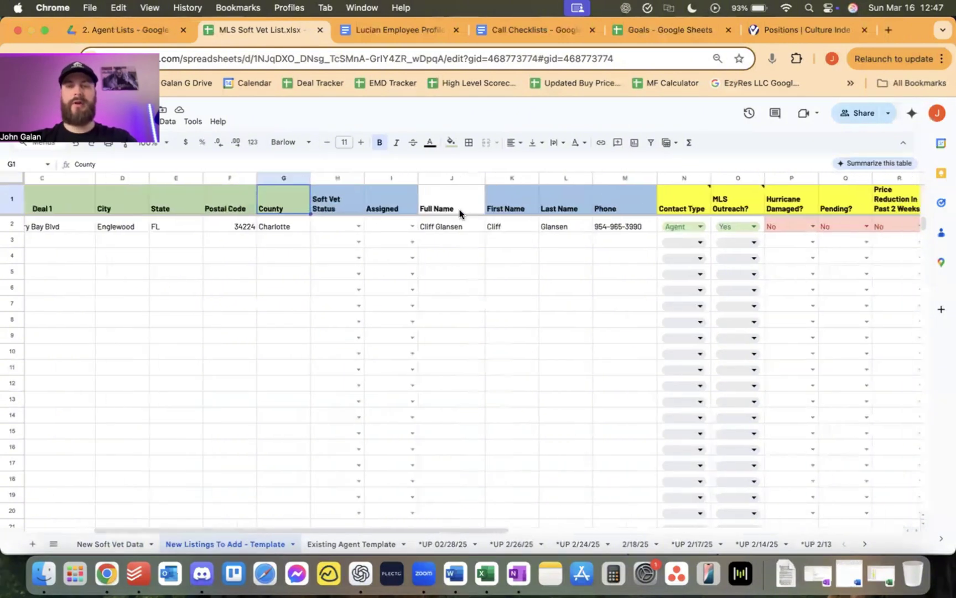
left_click(447, 224)
left_click(493, 224)
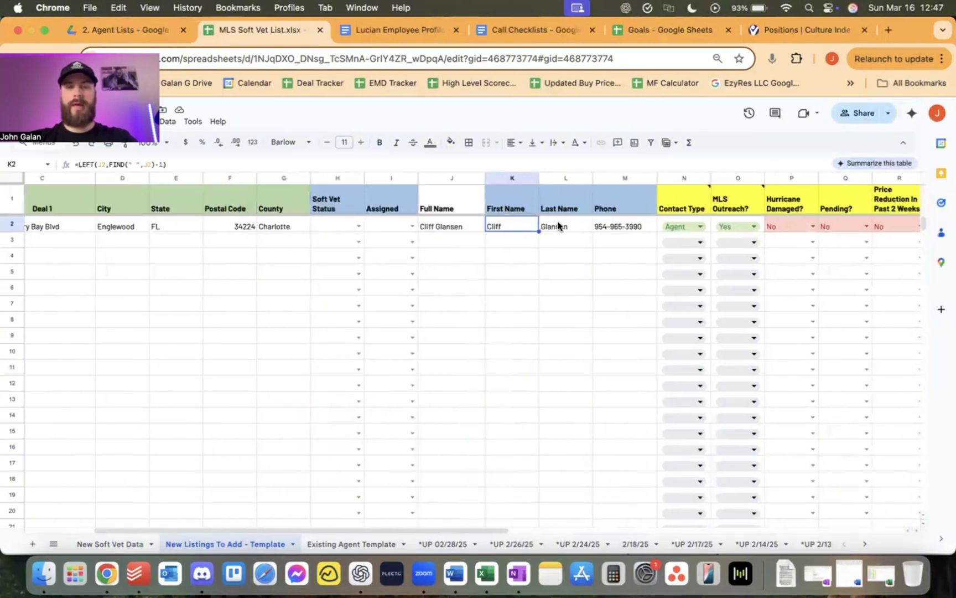
left_click(557, 224)
scroll(557, 221, "right", 2)
left_click(557, 222)
scroll(557, 221, "right", 10)
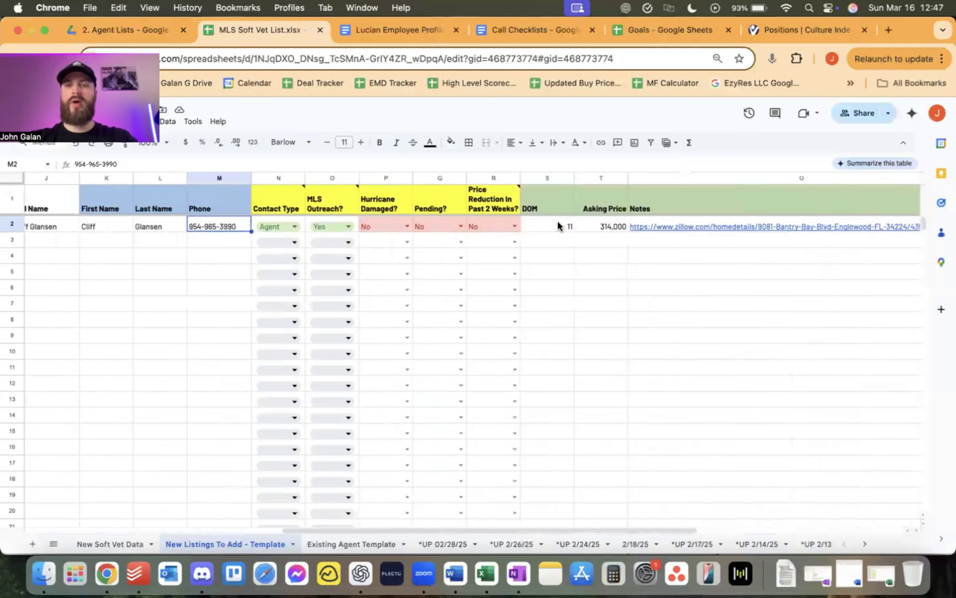
scroll(557, 221, "left", 10)
scroll(332, 267, "left", 6)
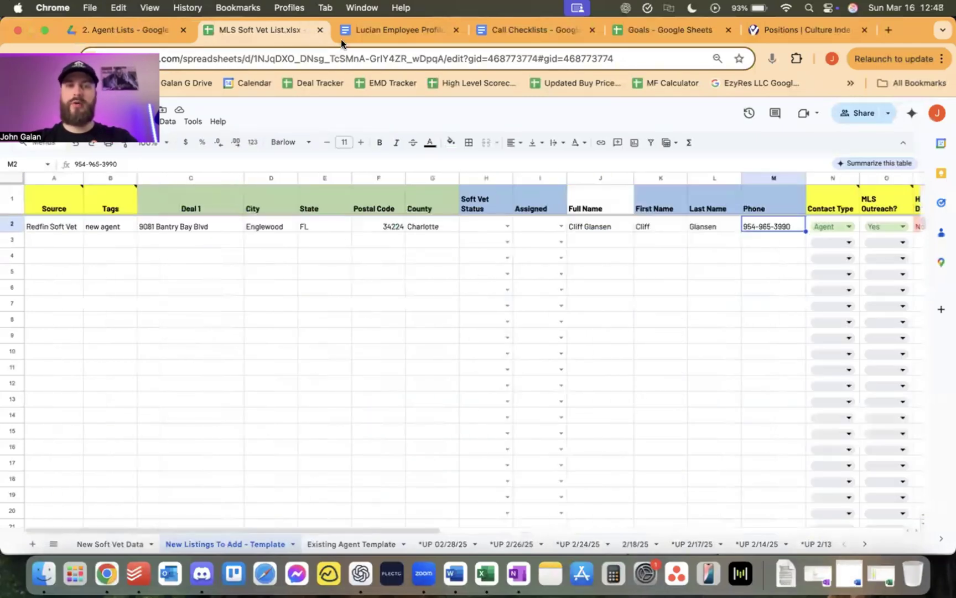
Return to the Excel workbook and go over the cells beneath the Address, Agent and Cell Phone headers
left_click(490, 578)
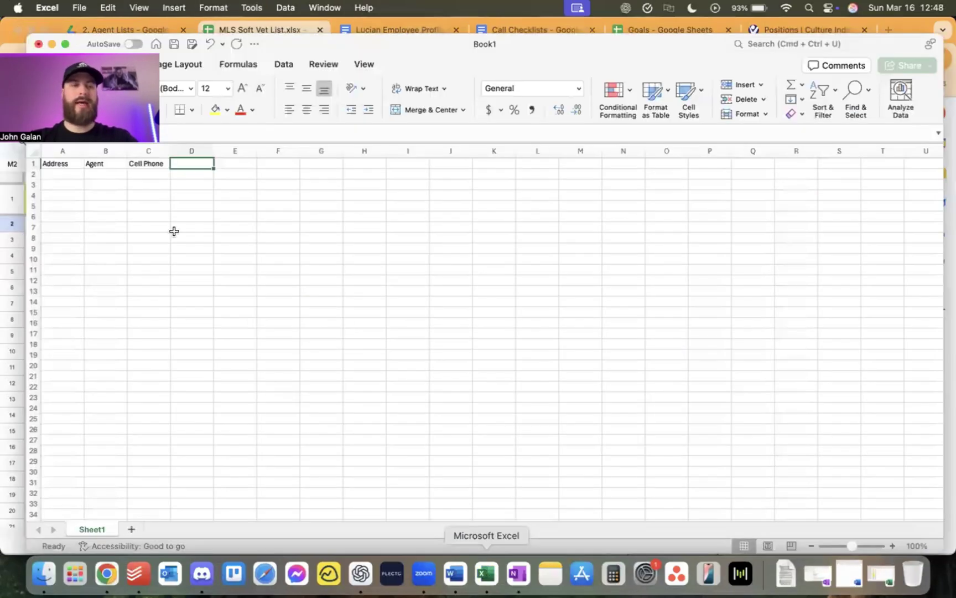
left_click(65, 173)
left_click(105, 173)
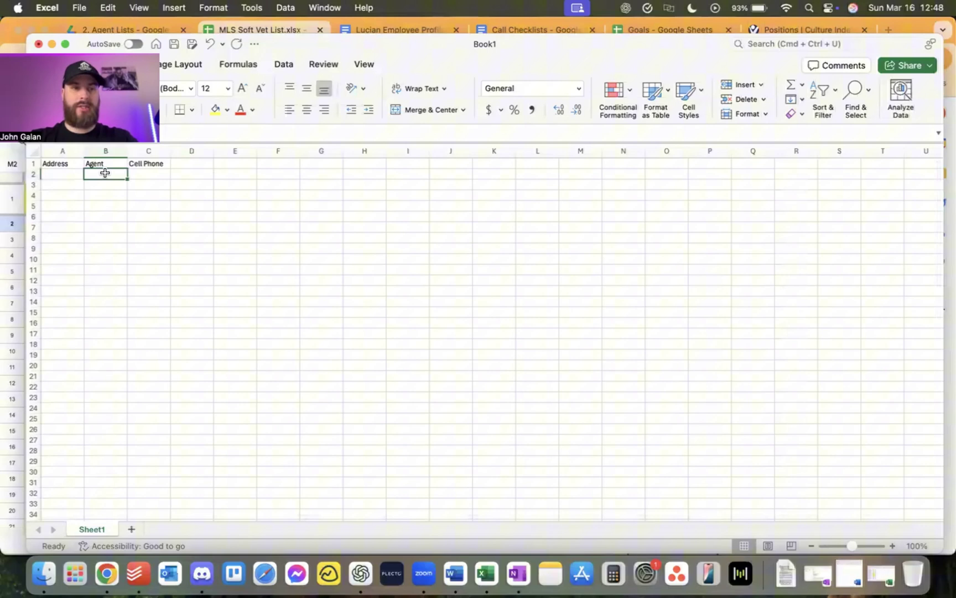
left_click(150, 173)
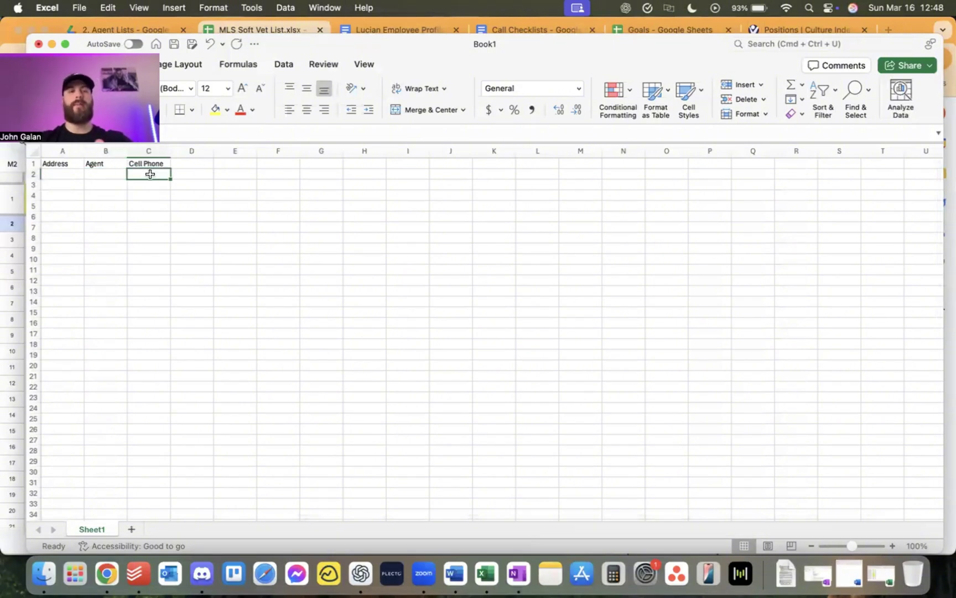
left_click_drag(65, 166, 418, 173)
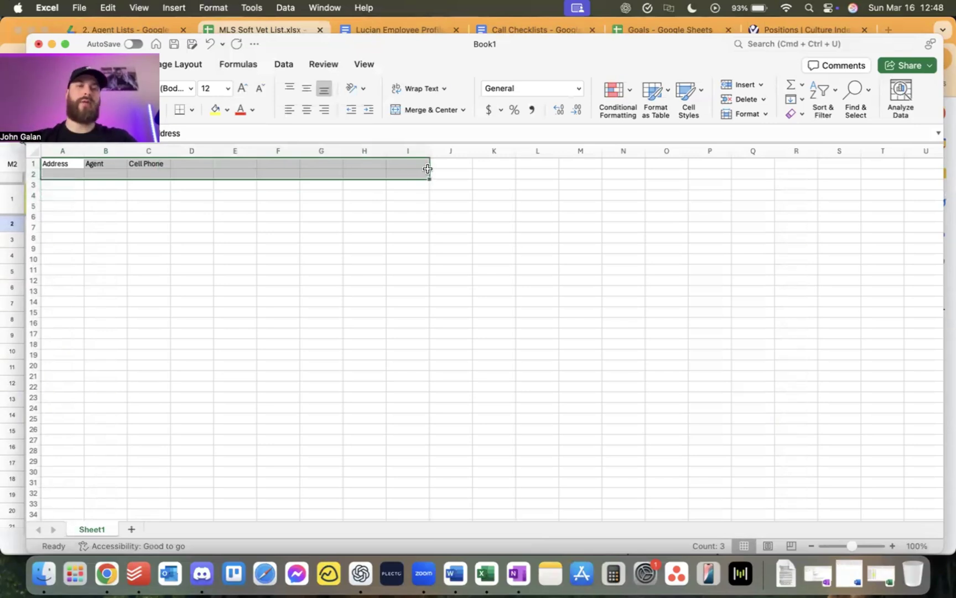
Copy the full property address from the Redfin listing into cell A2 of the Excel sheet and widen column A to fit
left_click(66, 173)
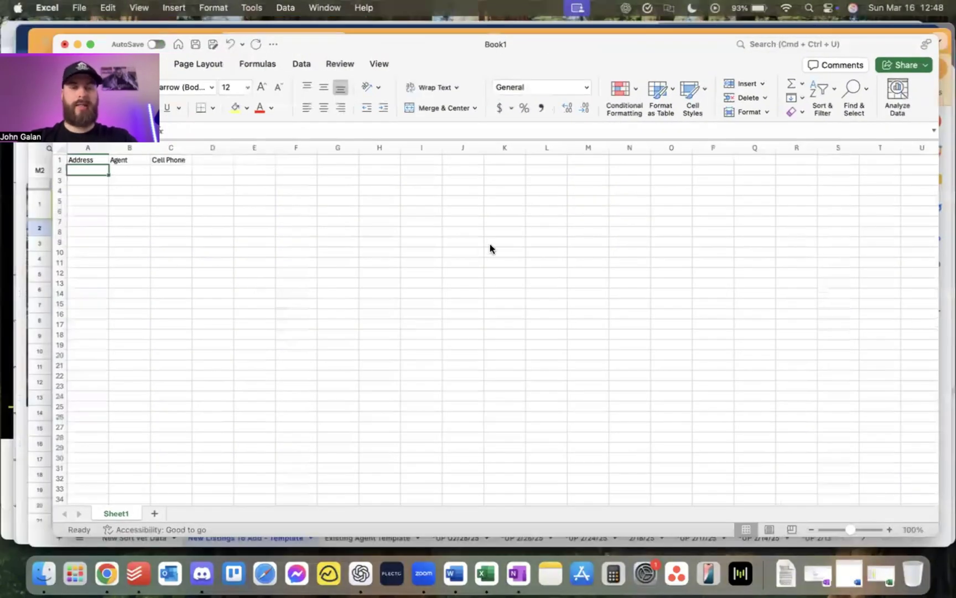
key("ctrl+Up")
left_click(264, 334)
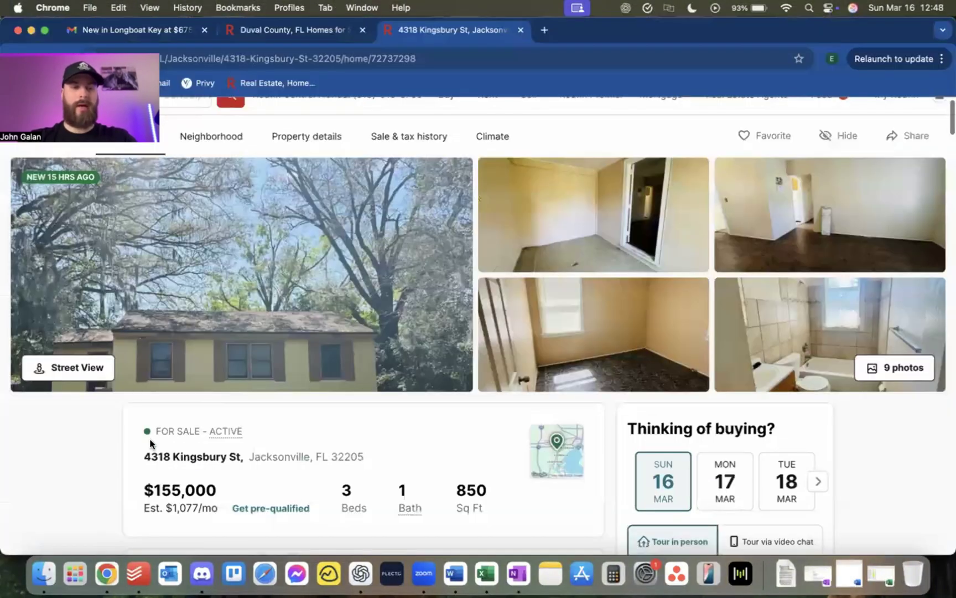
left_click_drag(144, 456, 364, 458)
key("super+c")
key("super+Tab")
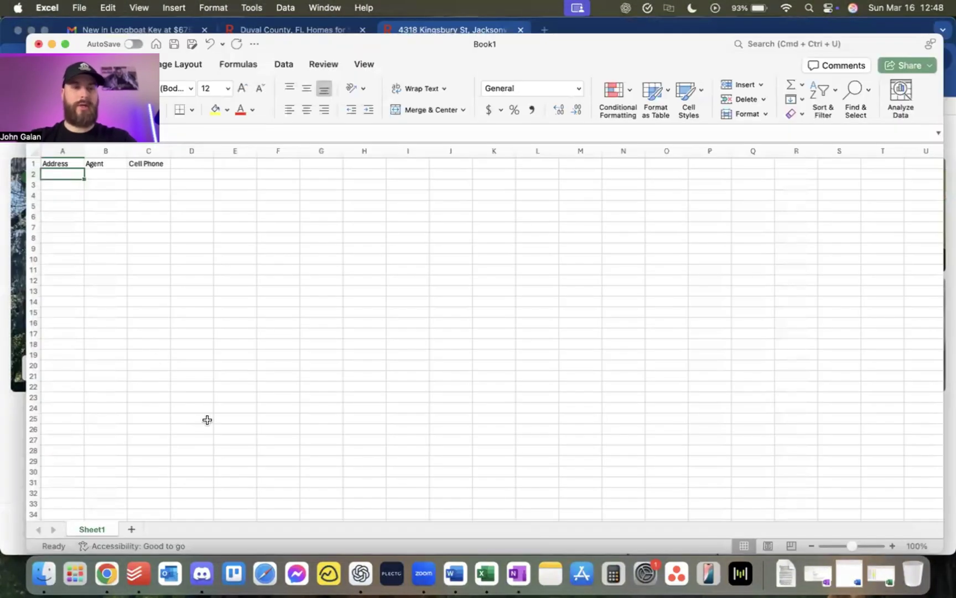
key("super+v")
left_click(118, 216)
left_click(100, 174)
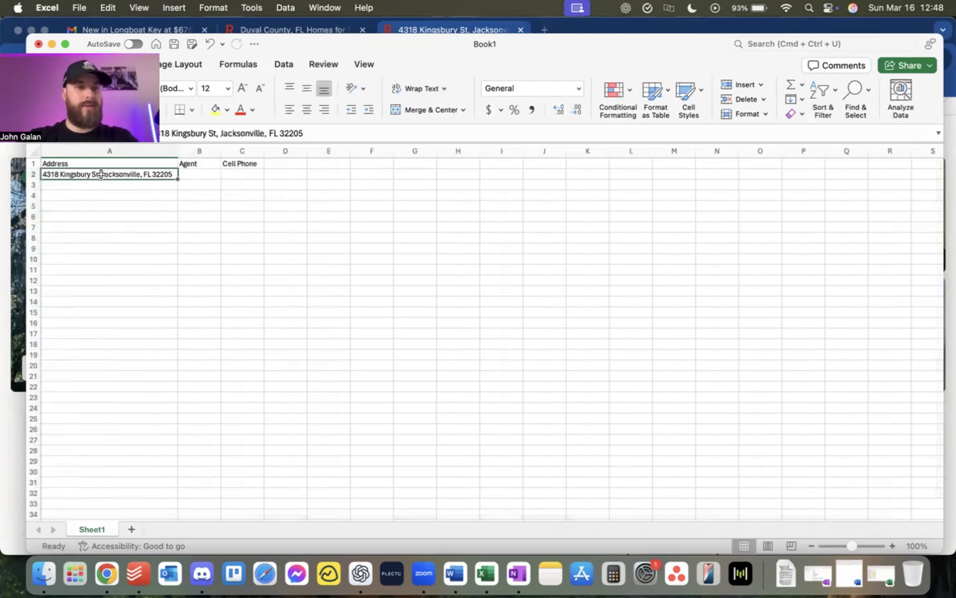
Copy the listing agent's name and brokerage from the Redfin page's About this home section and search Google for them in a new tab
left_click(202, 171)
key("super+Tab")
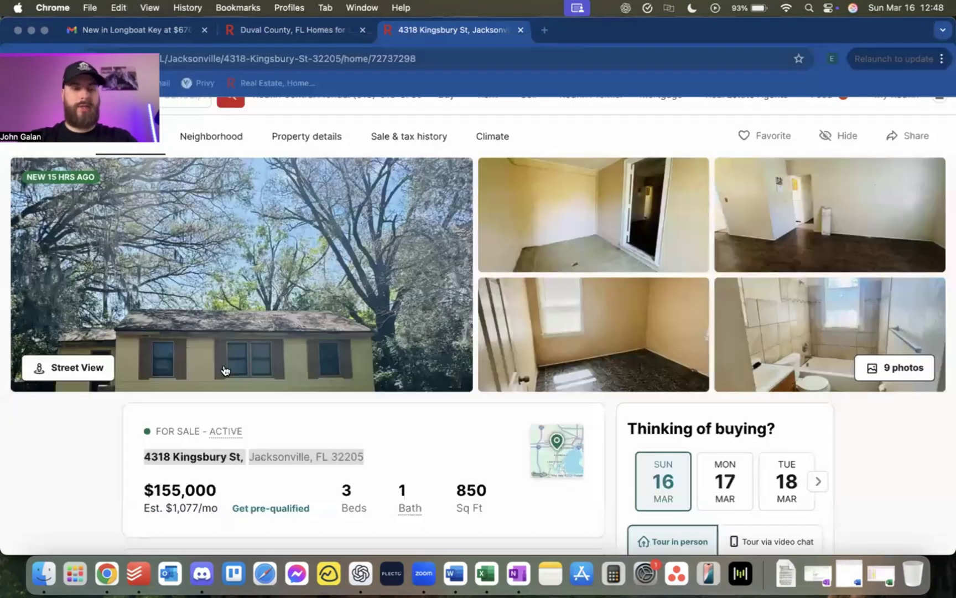
scroll(224, 369, "down", 5)
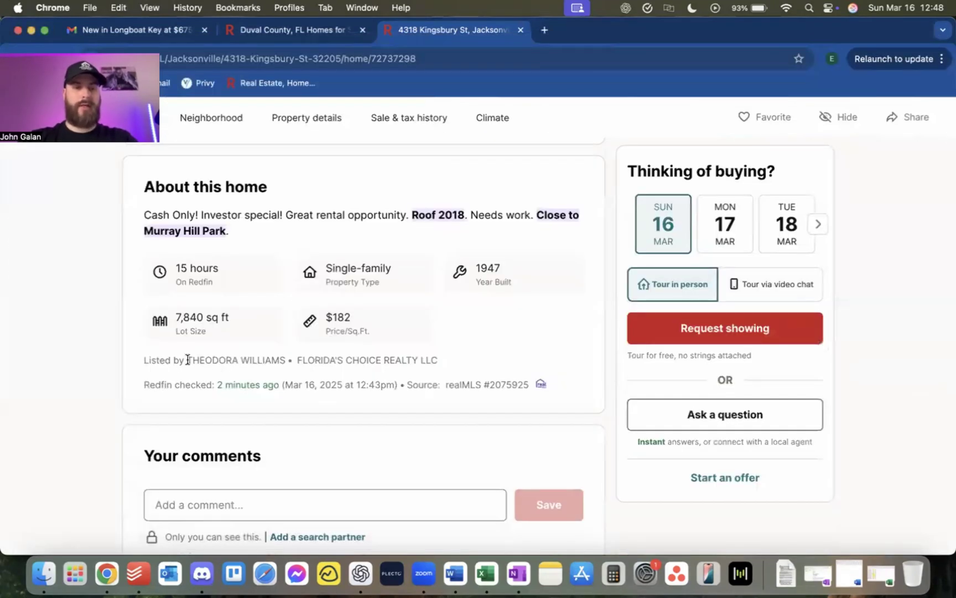
left_click_drag(187, 359, 457, 361)
key("super+c")
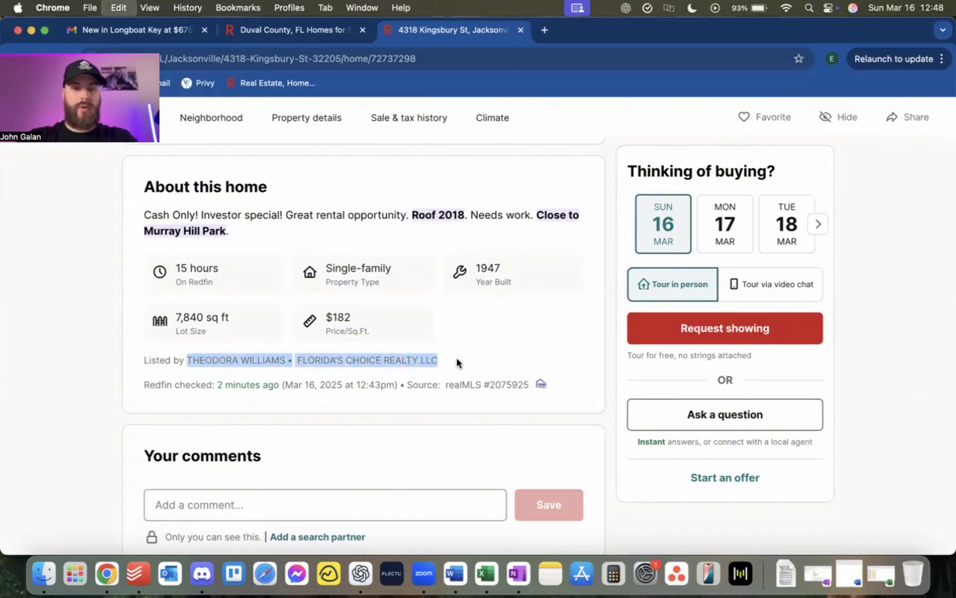
scroll(373, 268, "up", 5)
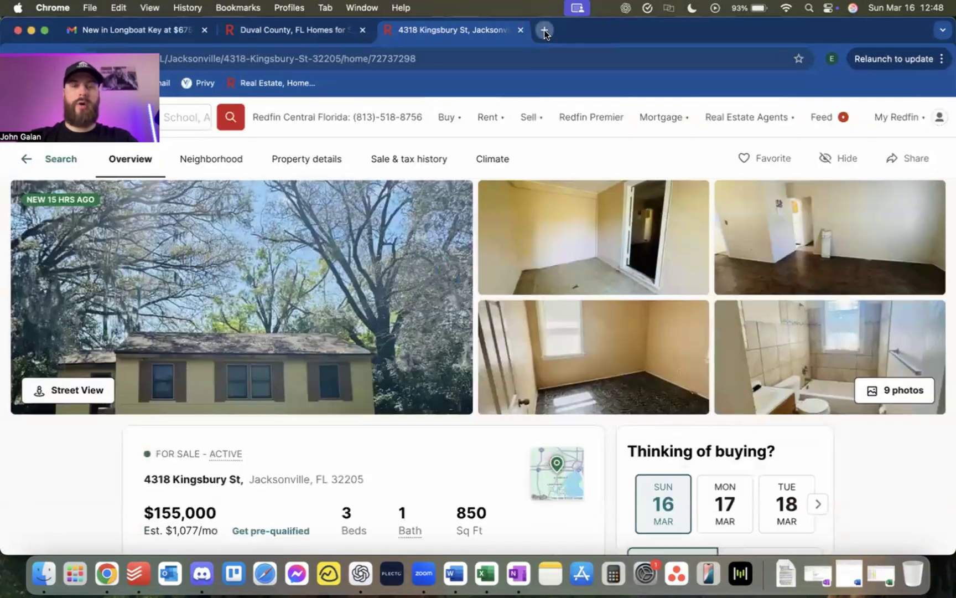
left_click(544, 29)
key("super+v")
key("Return")
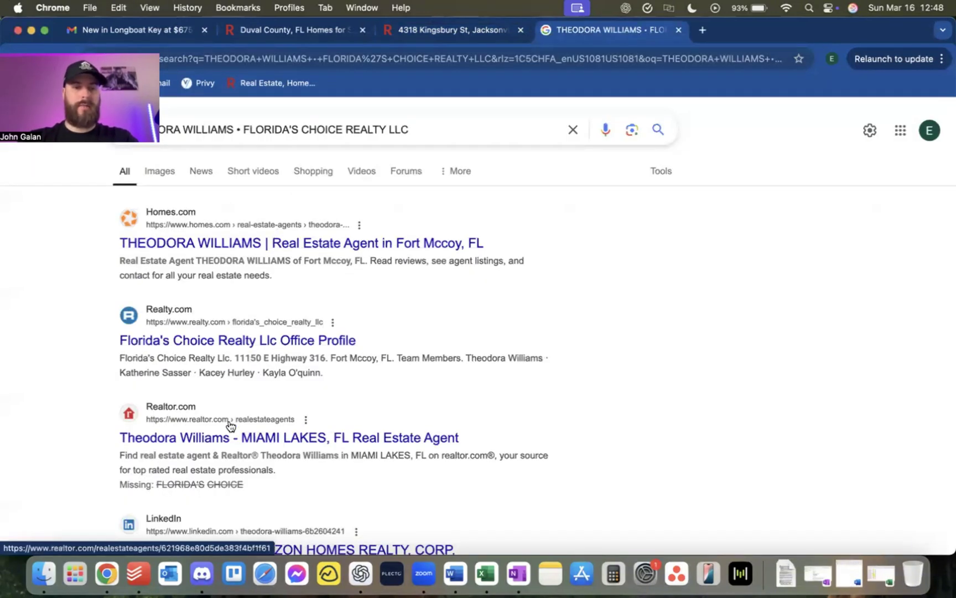
Check the agent's Realtor.com profile from the search results and go back to the results
scroll(222, 427, "down", 3)
left_click(212, 310)
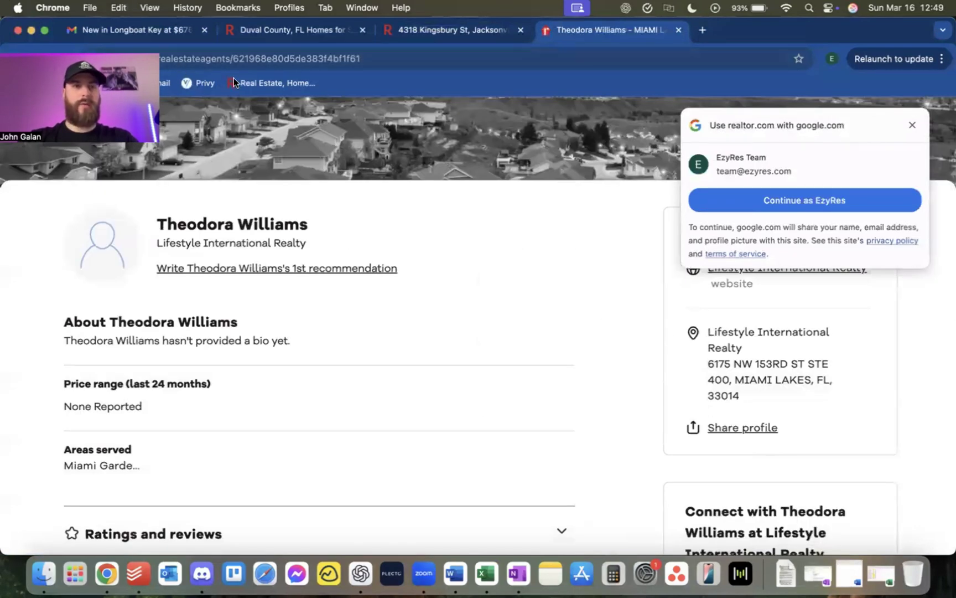
left_click(14, 58)
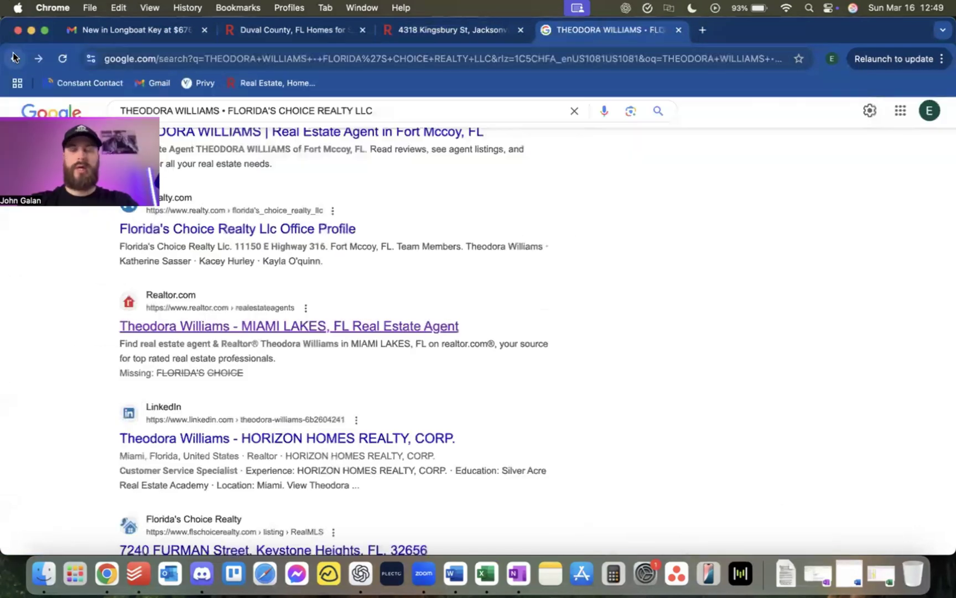
Open the agent's Homes.com profile from the search results and copy their phone number into cell C2 of the Excel sheet
scroll(266, 397, "down", 2)
scroll(267, 397, "up", 4)
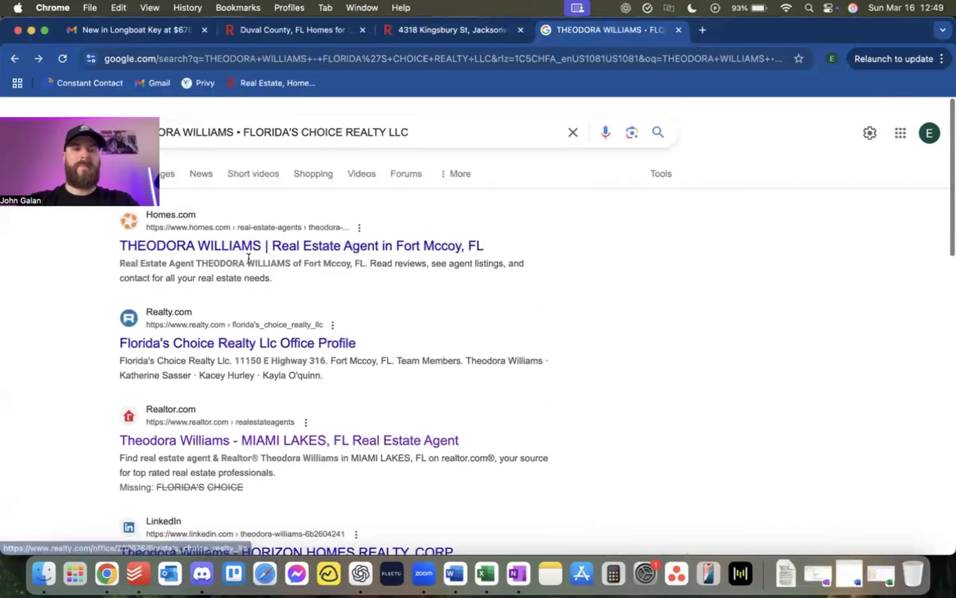
left_click(239, 243)
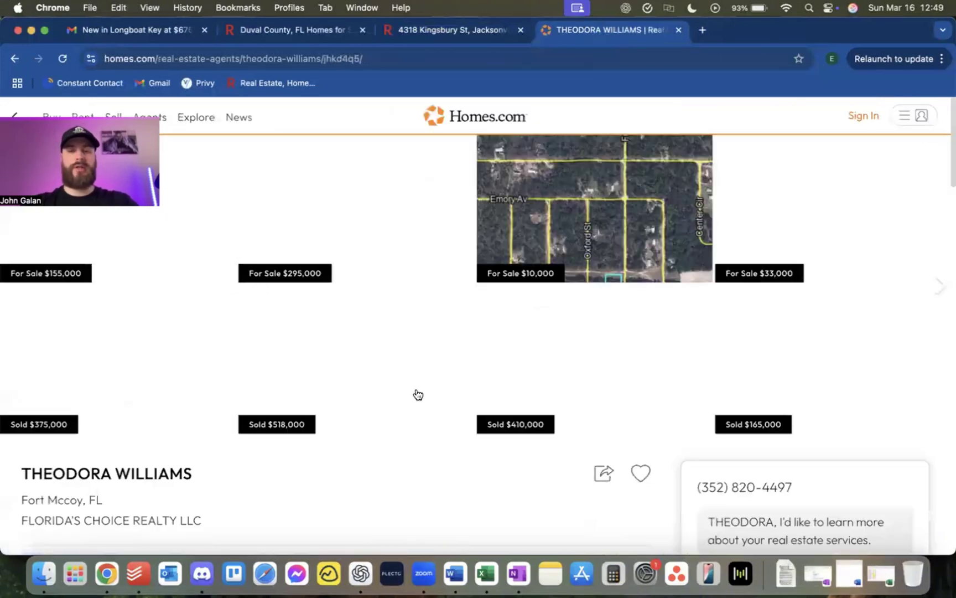
scroll(429, 406, "down", 3)
left_click_drag(797, 368, 698, 366)
key("super+c")
key("super+Tab")
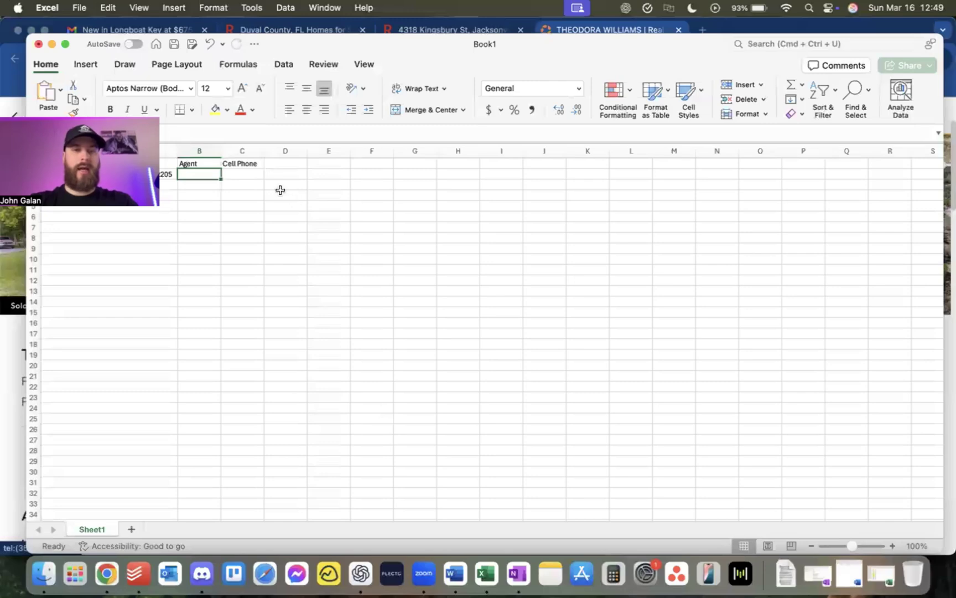
left_click(246, 174)
key("super+v")
Copy the agent's name from the Homes.com profile into cell B2 of the Excel sheet and widen column B to fit
key("super+Tab")
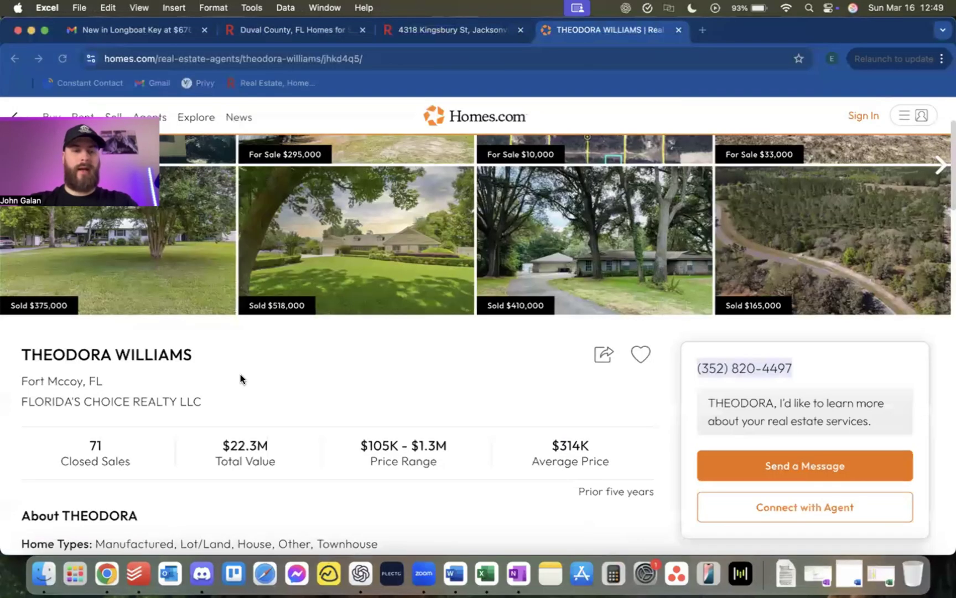
left_click_drag(22, 354, 191, 354)
key("super+c")
key("super+Tab")
key("super+v")
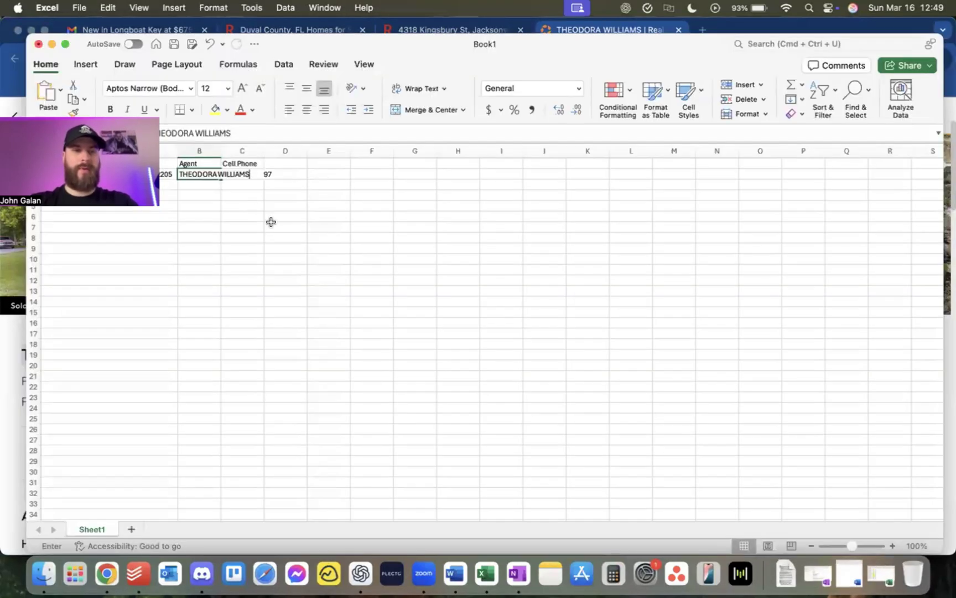
key("Tab")
double_click(221, 149)
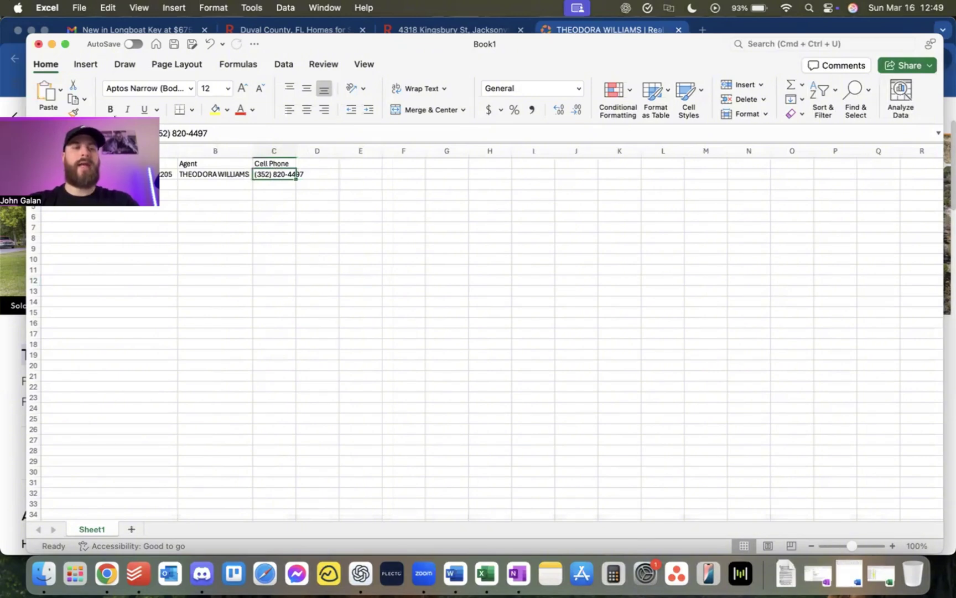
Return to the Duval County results on Redfin in Chrome and look through the fixer-upper listings
left_click(274, 29)
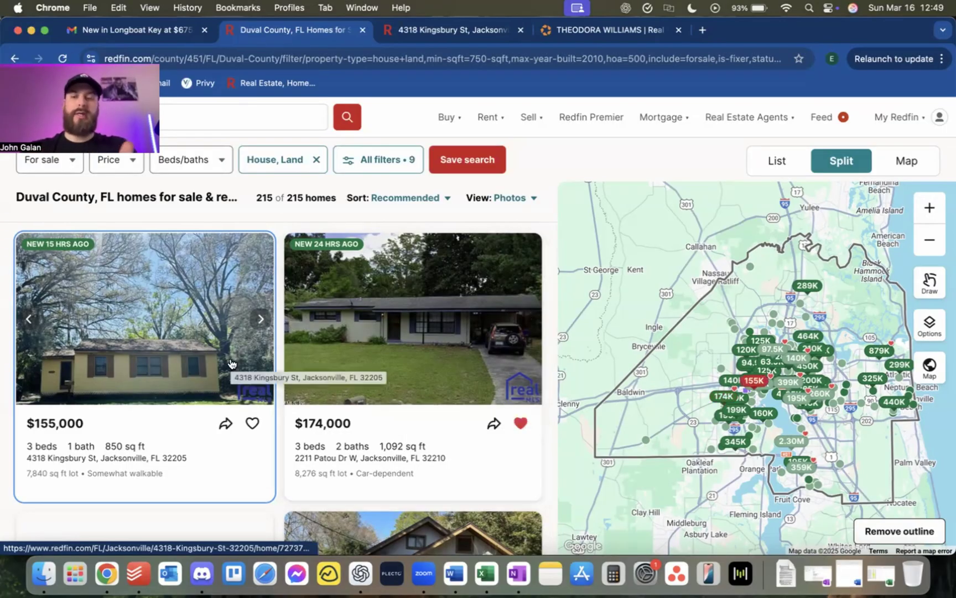
scroll(406, 357, "down", 8)
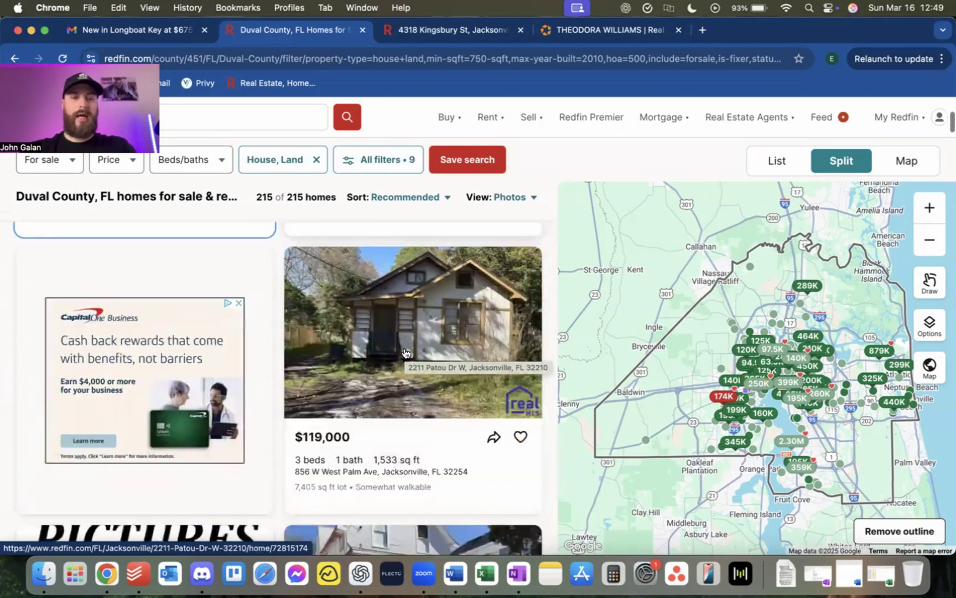
scroll(405, 352, "up", 8)
scroll(405, 352, "down", 1)
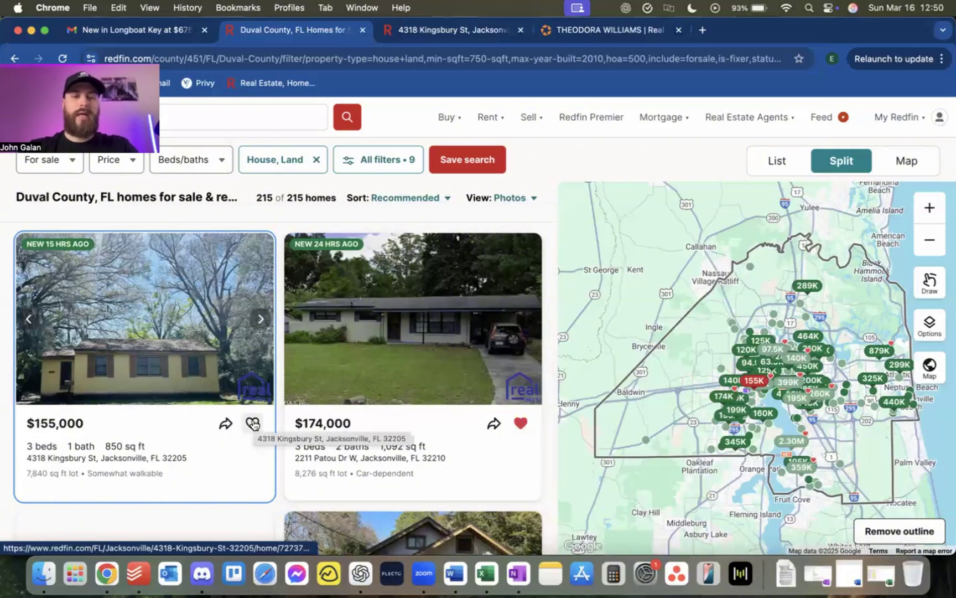
scroll(280, 400, "down", 15)
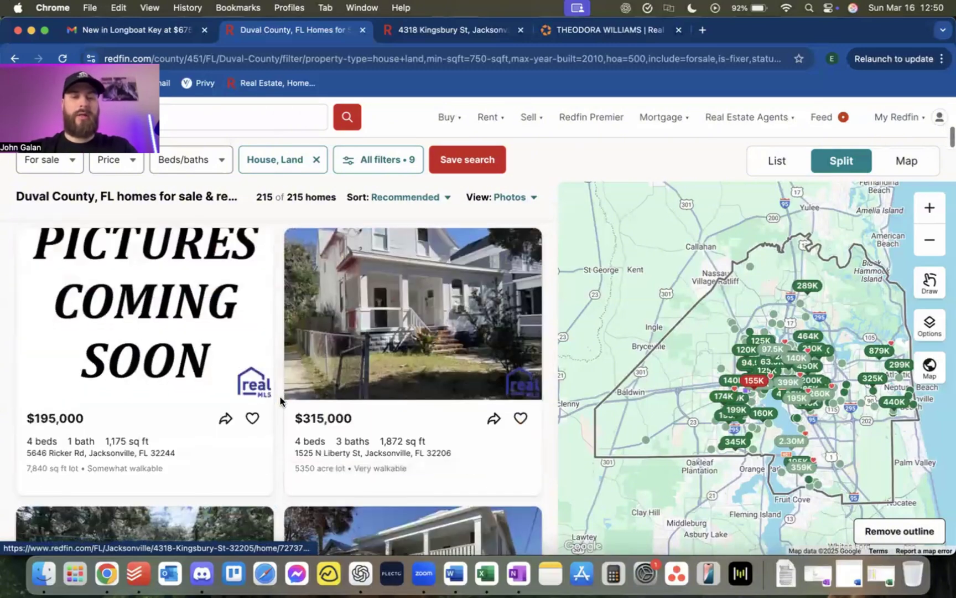
scroll(281, 400, "down", 6)
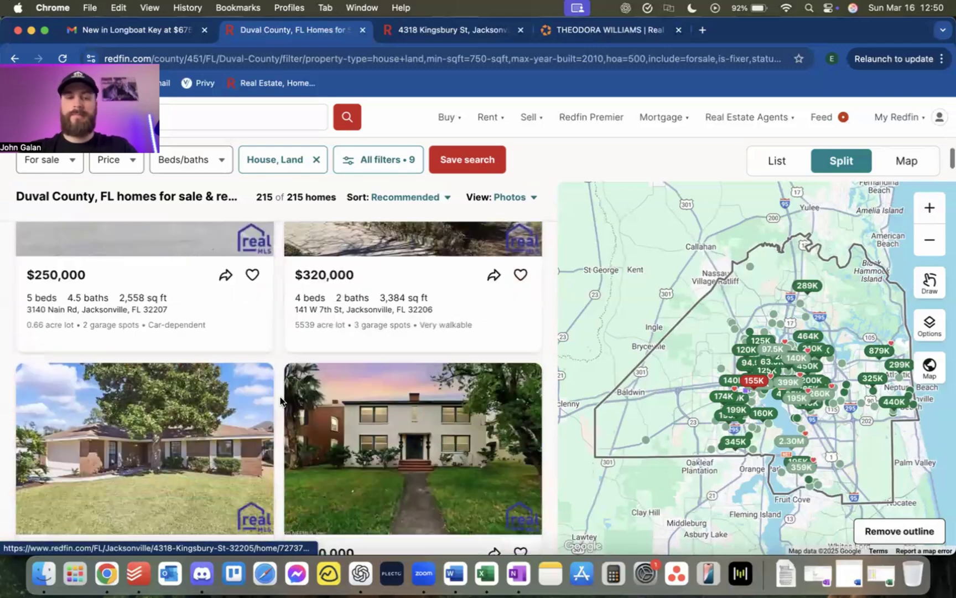
Check the $850,000 Jacksonville listing, return to the Duval County search and look through more of its homes
left_click(431, 300)
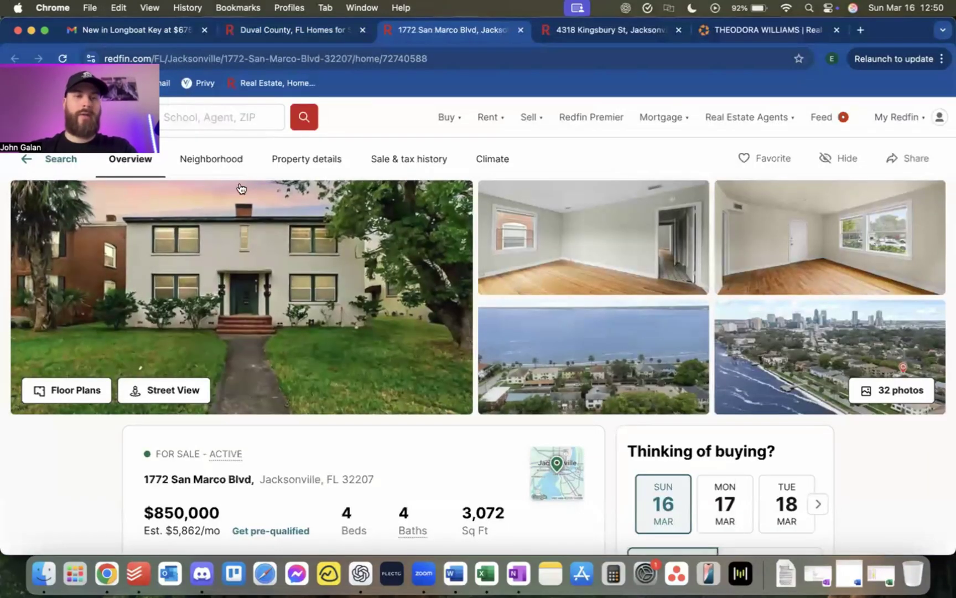
left_click(24, 164)
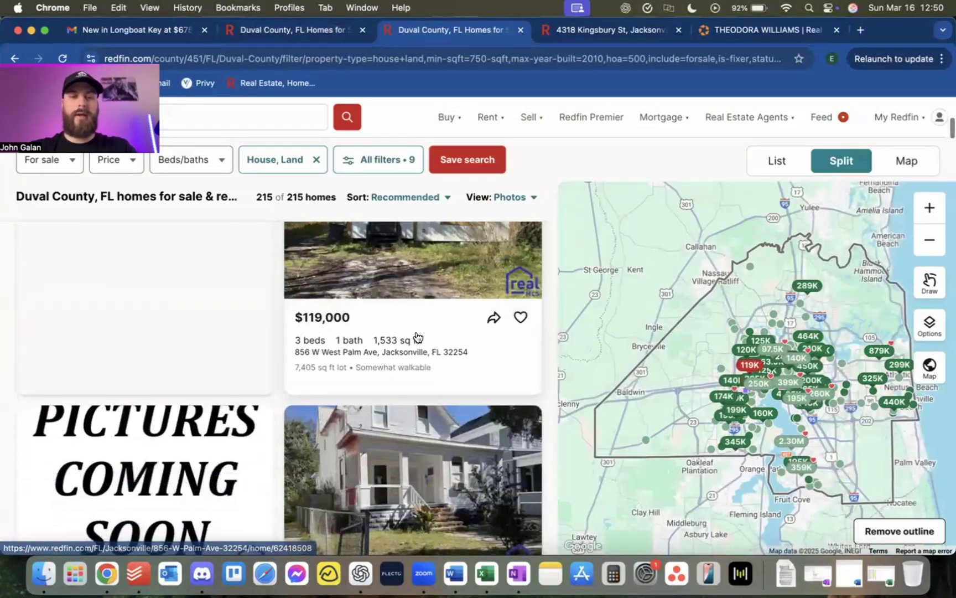
scroll(416, 336, "down", 5)
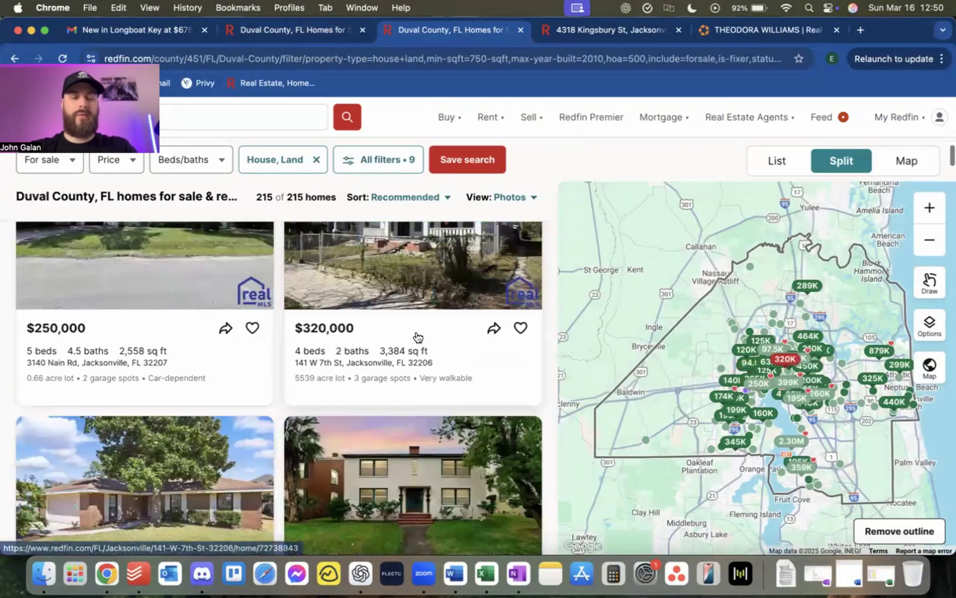
scroll(324, 282, "down", 5)
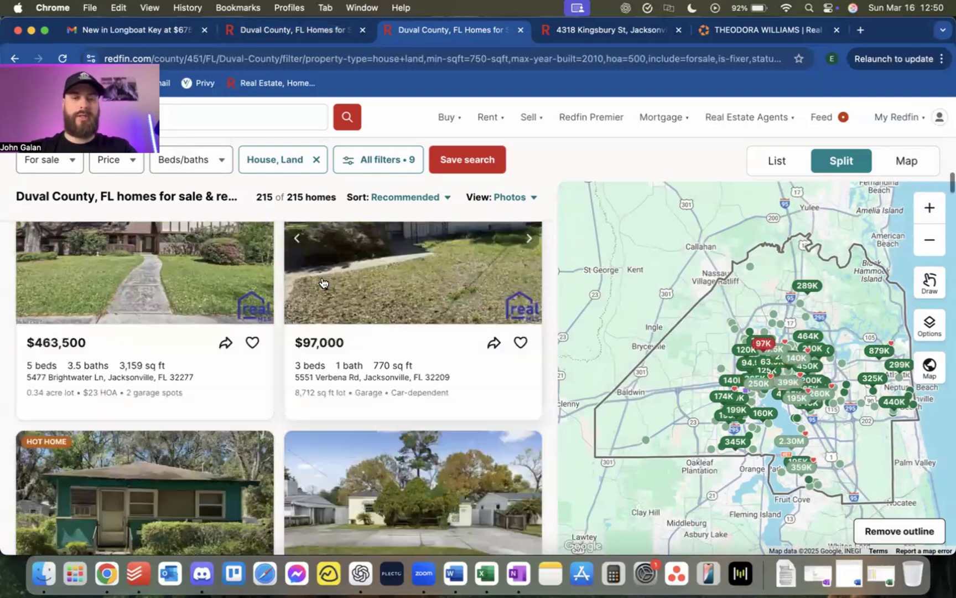
scroll(323, 282, "down", 5)
scroll(324, 282, "up", 10)
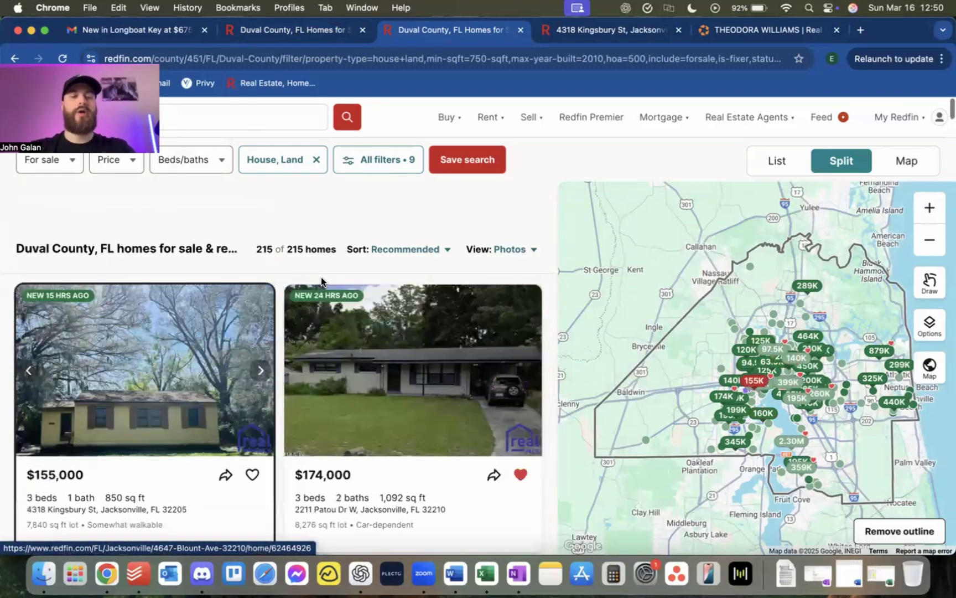
Open the St. Johns County search from the saved Redfin searches and review its listings through the end of the results
mouse_move(896, 116)
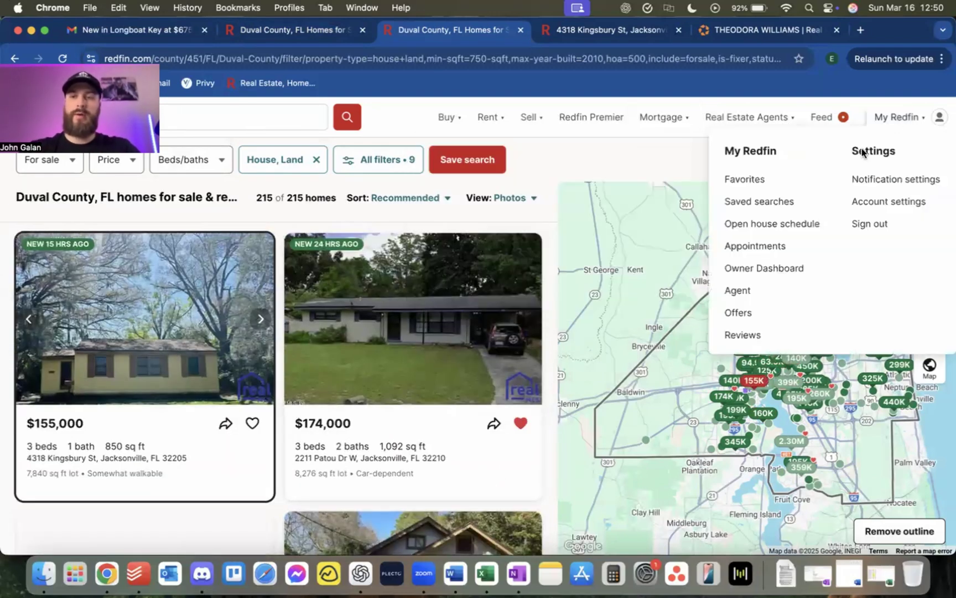
left_click(769, 203)
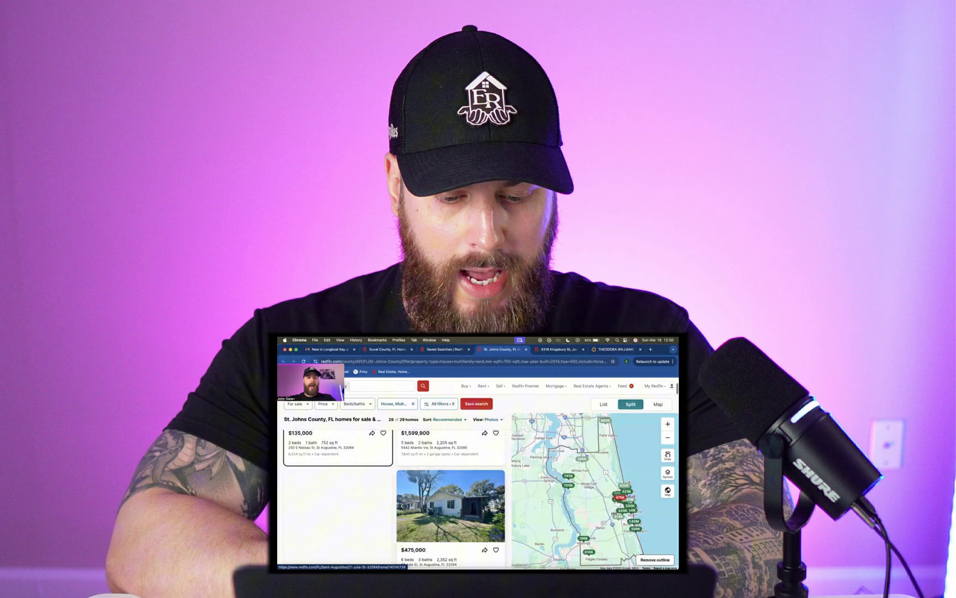
scroll(426, 488, "down", 10)
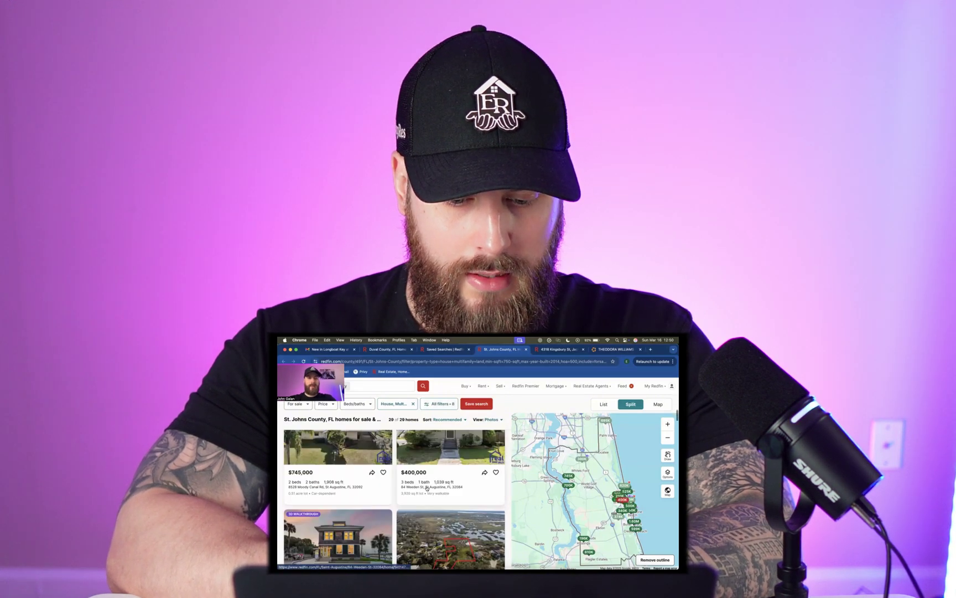
scroll(427, 487, "down", 5)
scroll(426, 488, "down", 5)
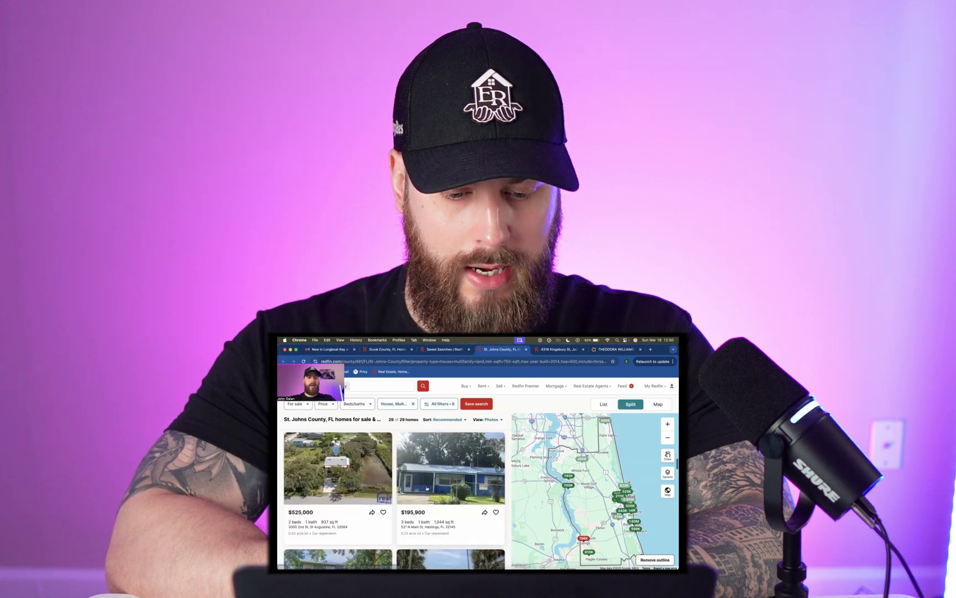
scroll(426, 488, "down", 1)
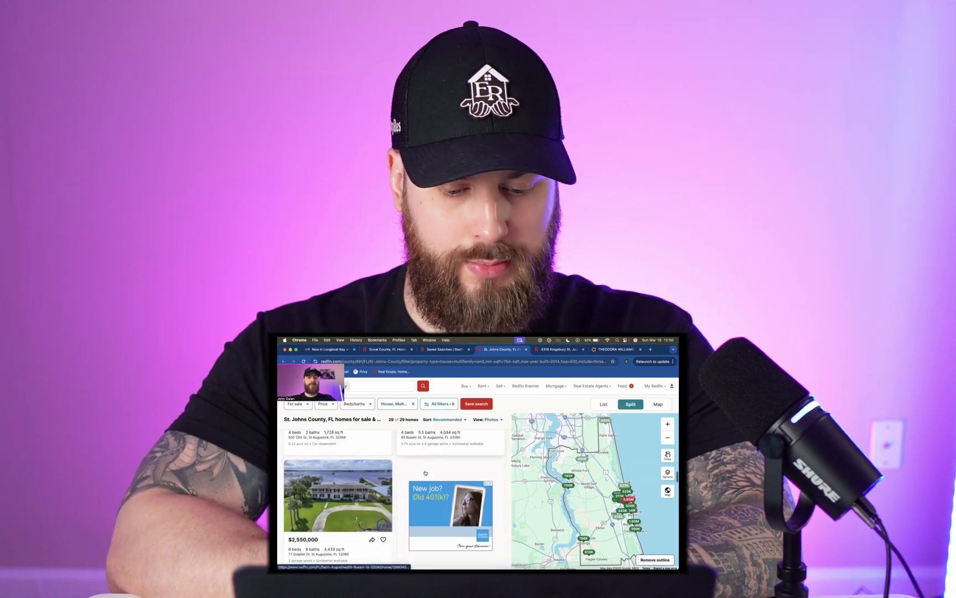
scroll(359, 457, "down", 3)
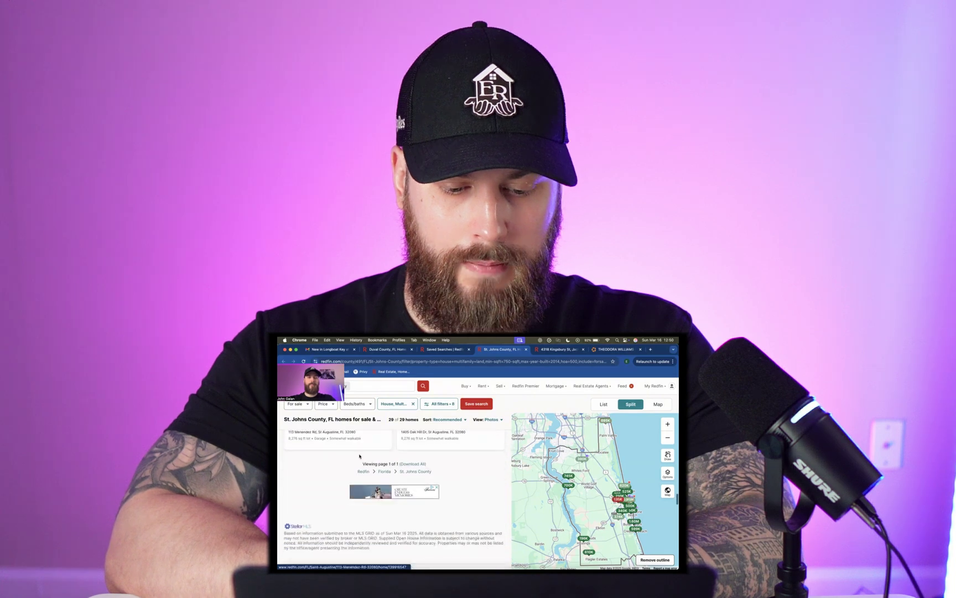
scroll(372, 482, "up", 5)
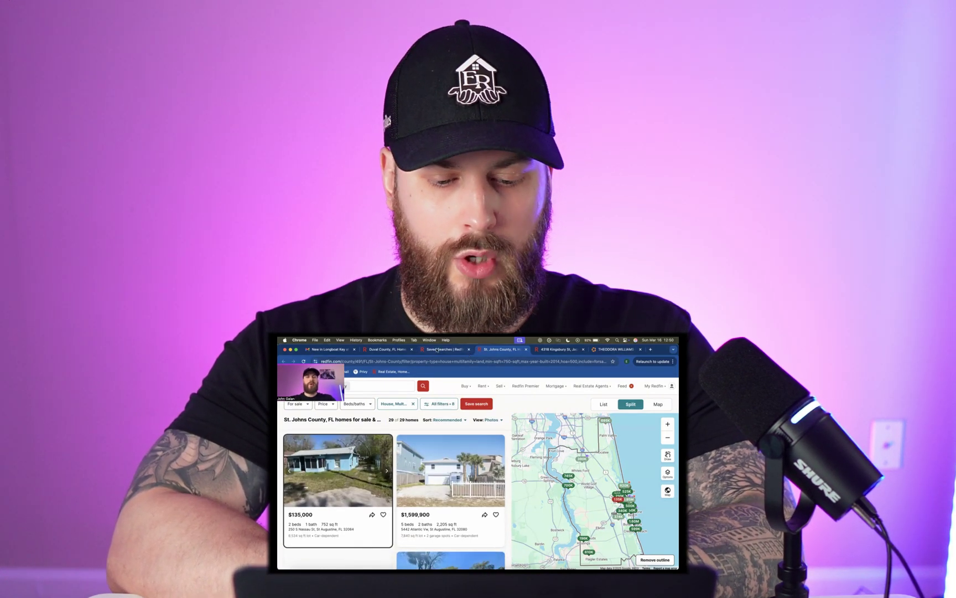
Go back to the saved searches, open the Pinellas County search and look through its listings
left_click(653, 420)
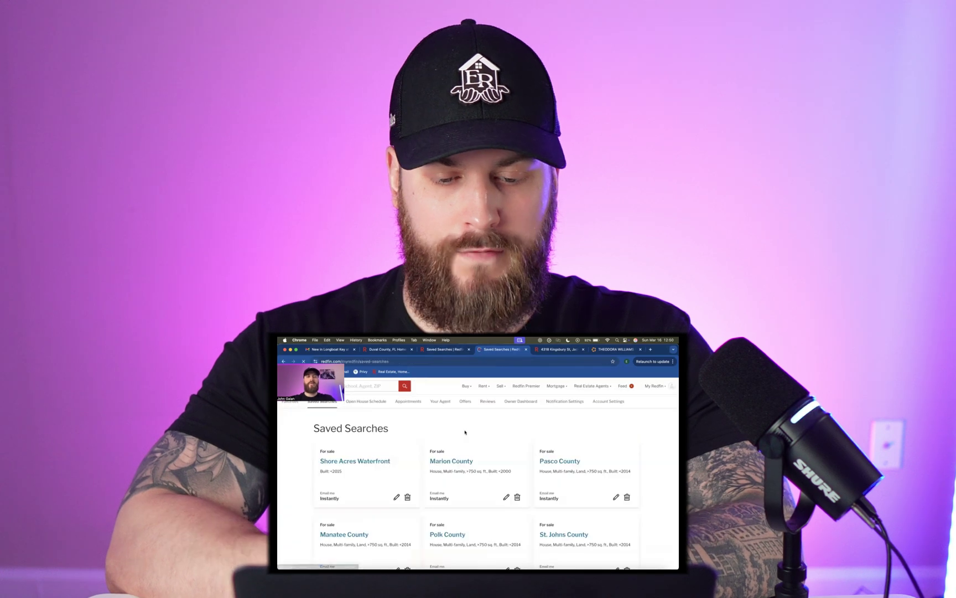
scroll(464, 459, "down", 2)
scroll(463, 460, "down", 4)
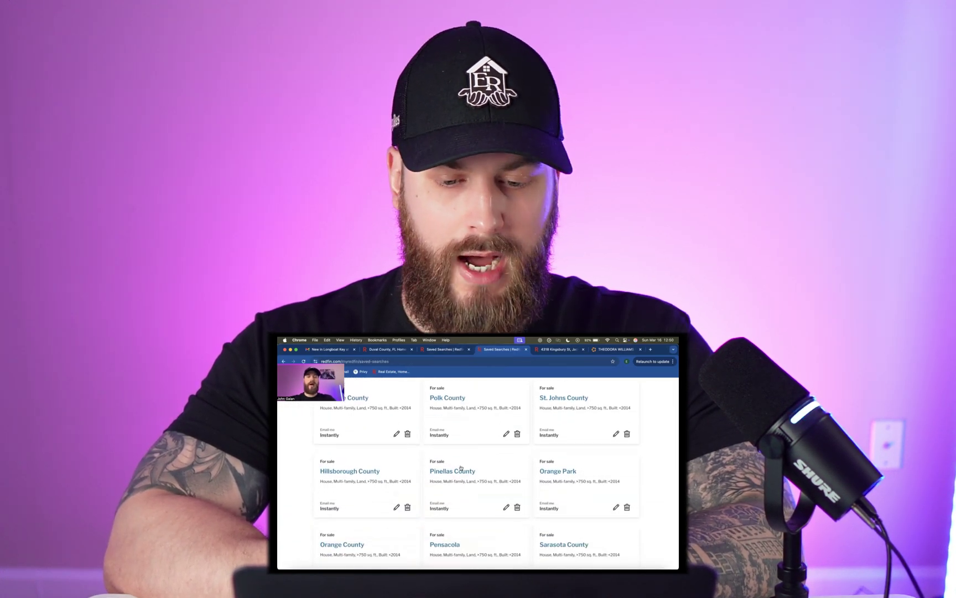
left_click(459, 469)
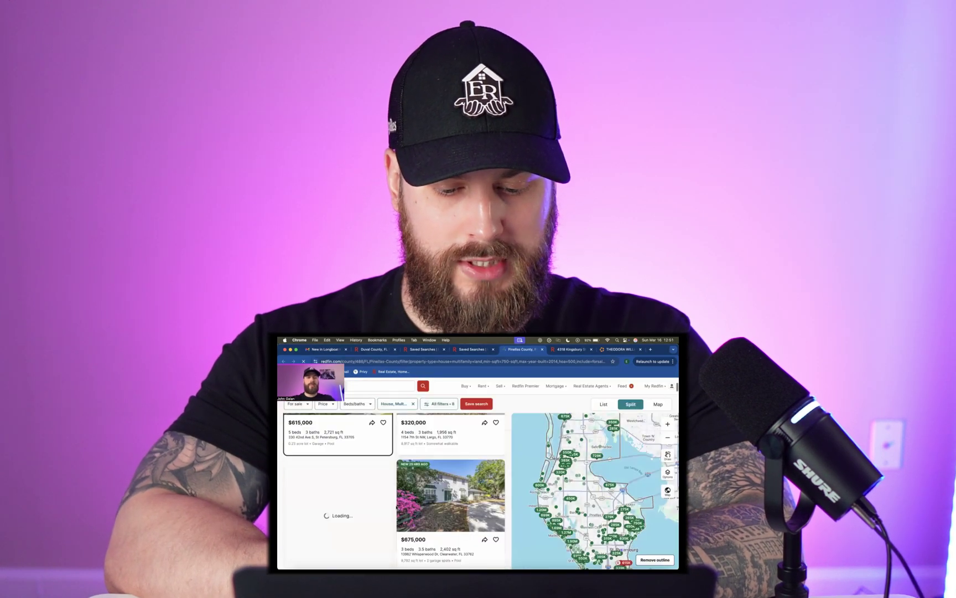
scroll(396, 512, "down", 15)
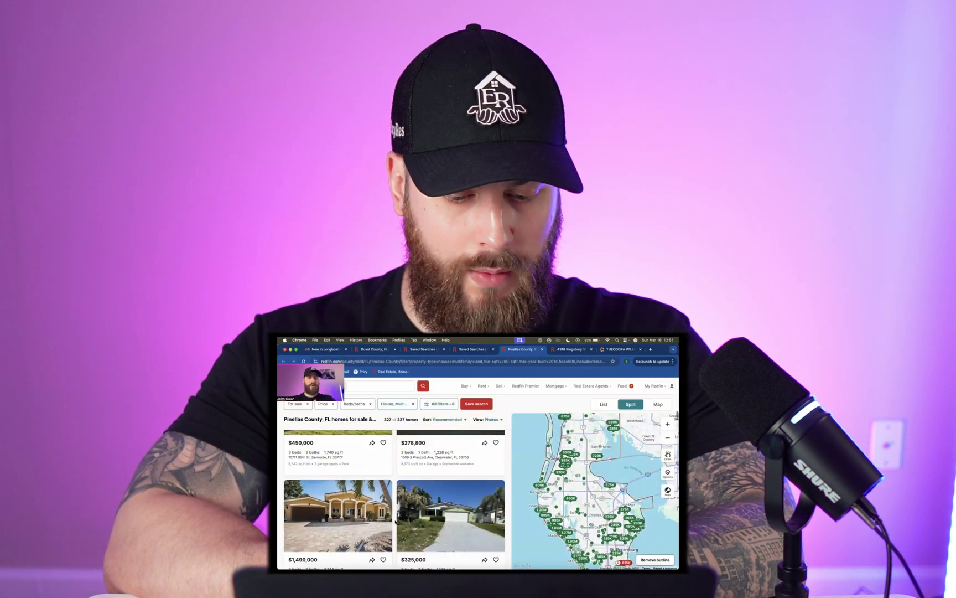
scroll(396, 520, "down", 10)
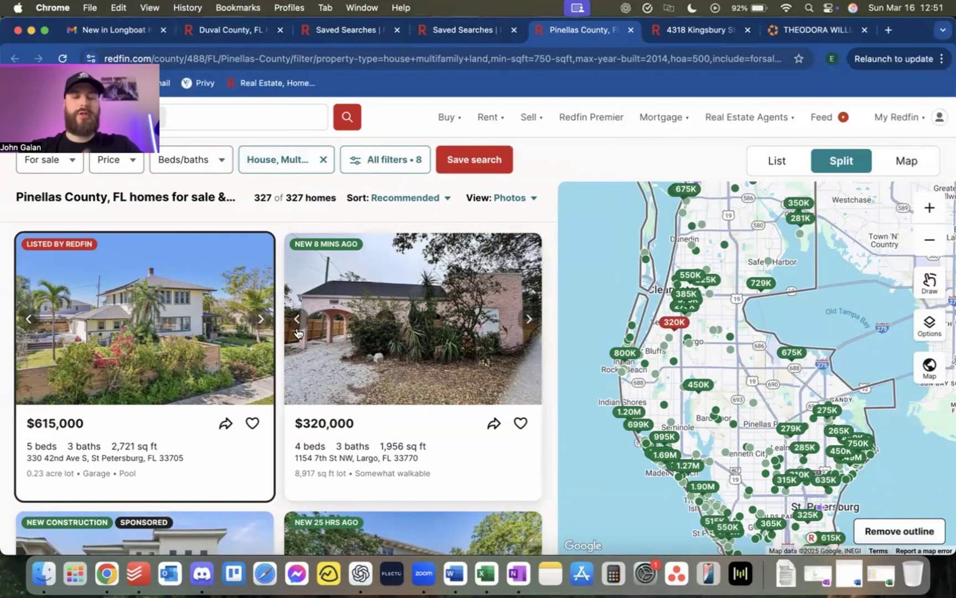
Switch to the Excel workbook and go over the Address, Agent and Cell Phone columns and the empty column D beside them
left_click(486, 573)
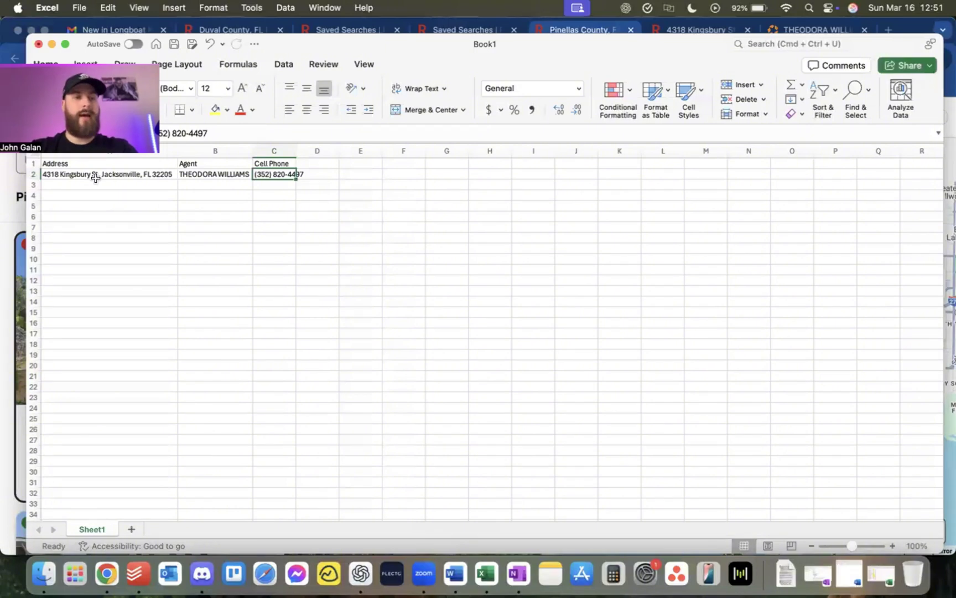
left_click_drag(95, 177, 334, 388)
left_click_drag(137, 174, 131, 320)
left_click_drag(232, 163, 228, 307)
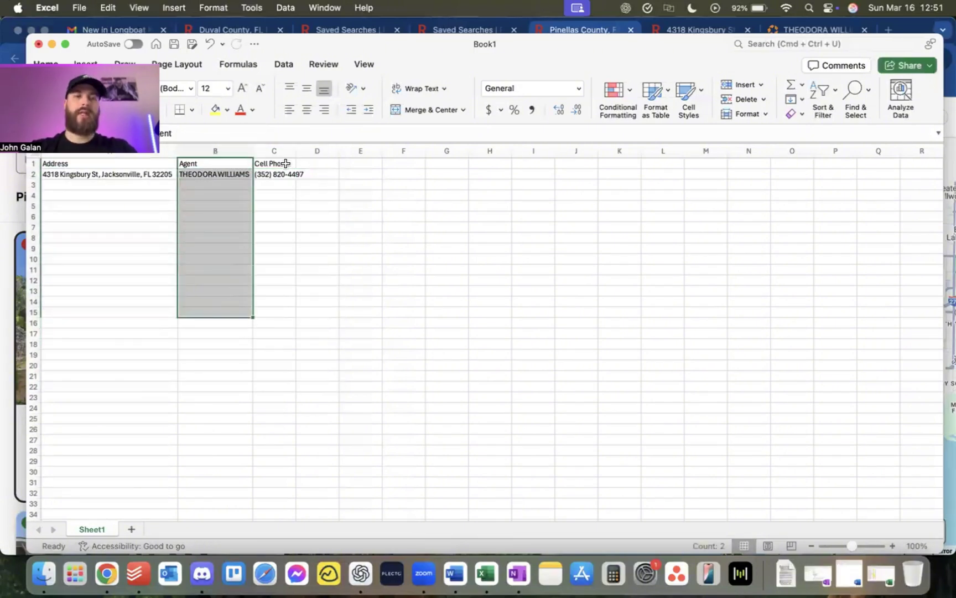
left_click_drag(286, 163, 274, 487)
scroll(264, 258, "up", 15)
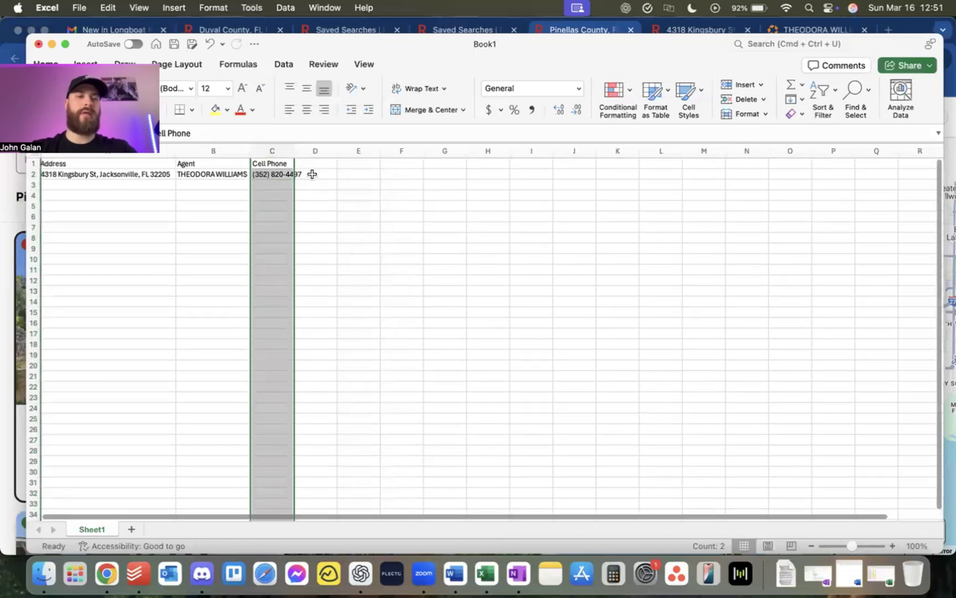
left_click_drag(312, 173, 316, 282)
Clear the agent's phone number from cell C2 and enter the header Email in cell D1
left_click(277, 173)
key("super+z")
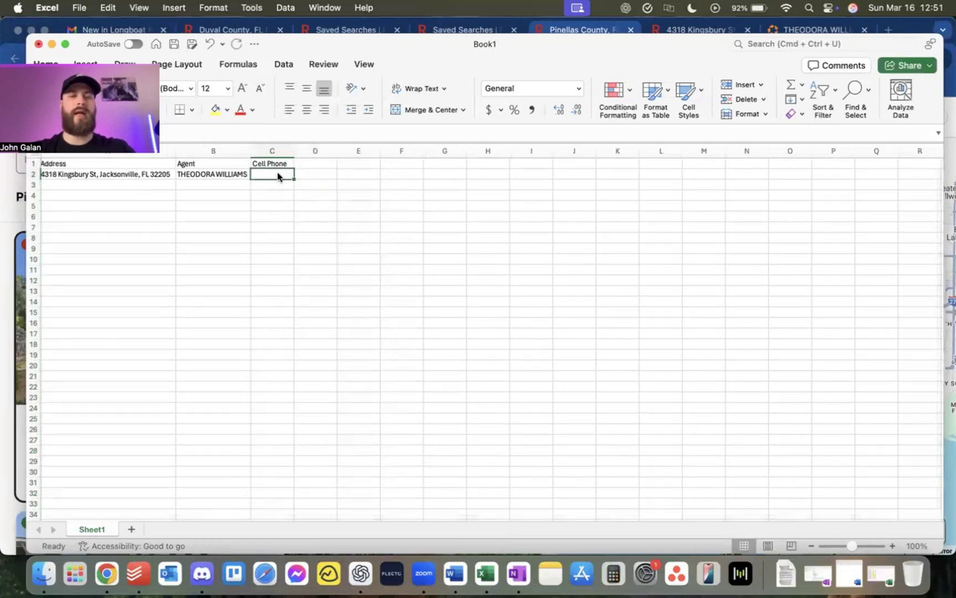
type("Email")
key("Tab")
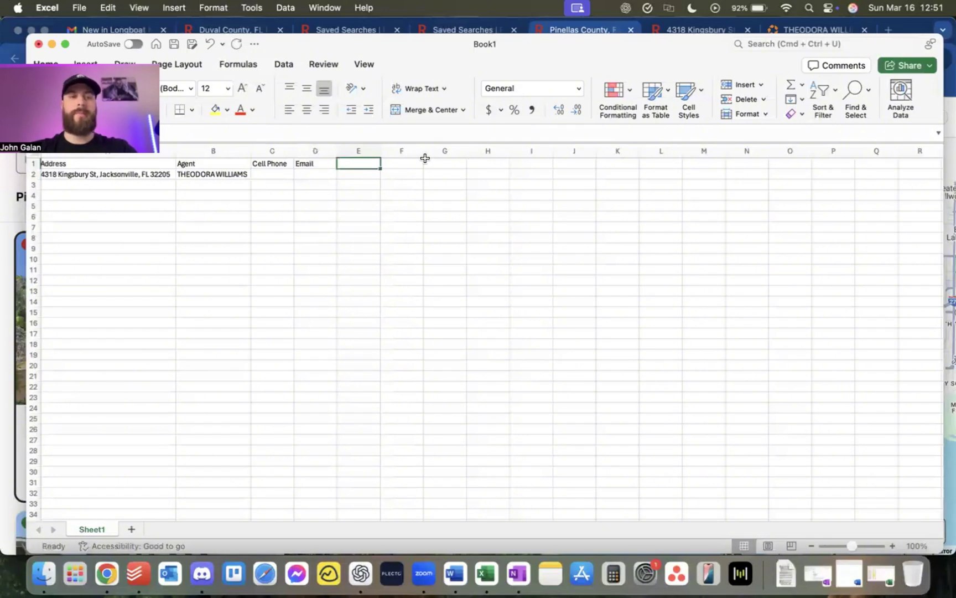
left_click_drag(58, 174, 429, 461)
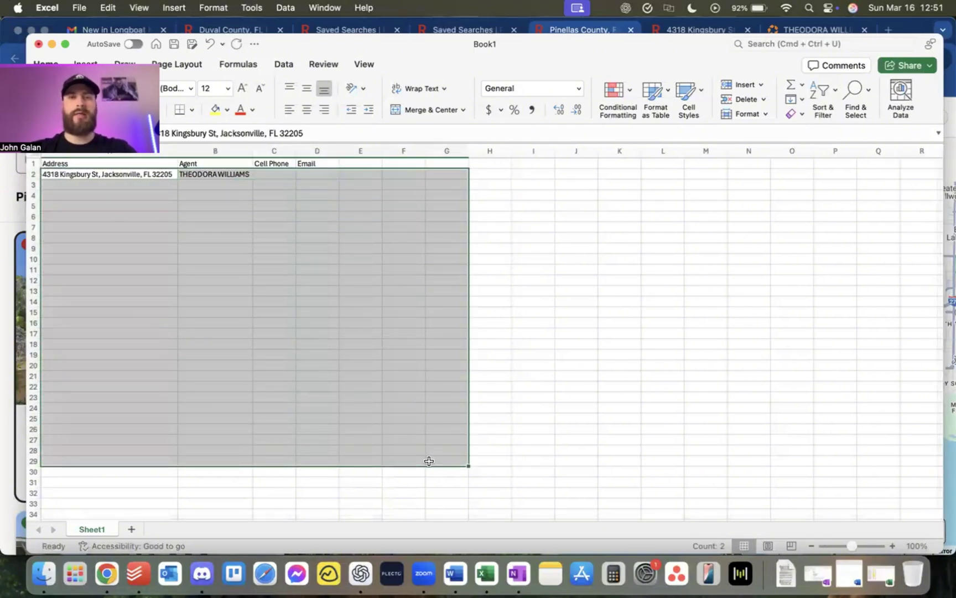